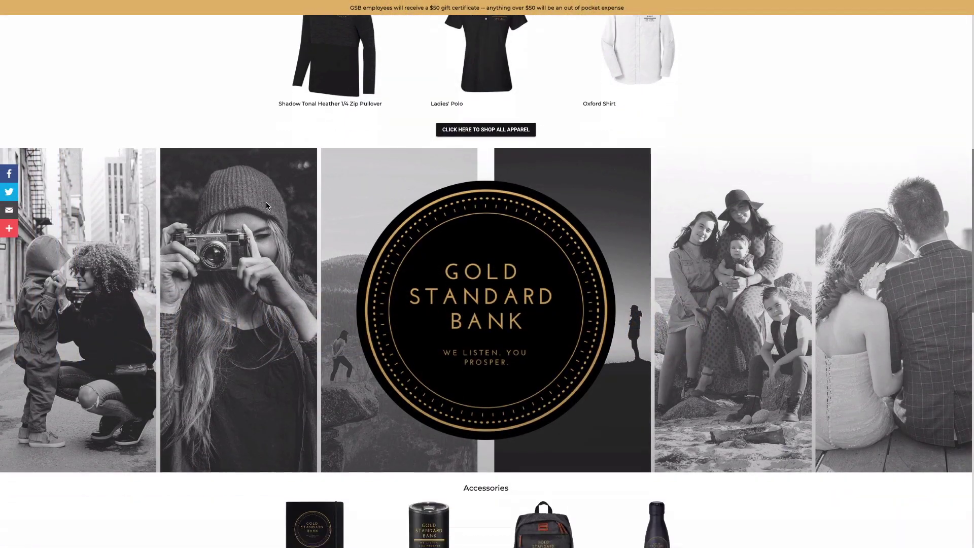
Step: Open the Eco-Jersey Baseball T-Shirt product page and pick size L from its Size list
{"action": "scroll", "coordinate": [268, 204], "scroll_direction": "down", "scroll_amount": 4}
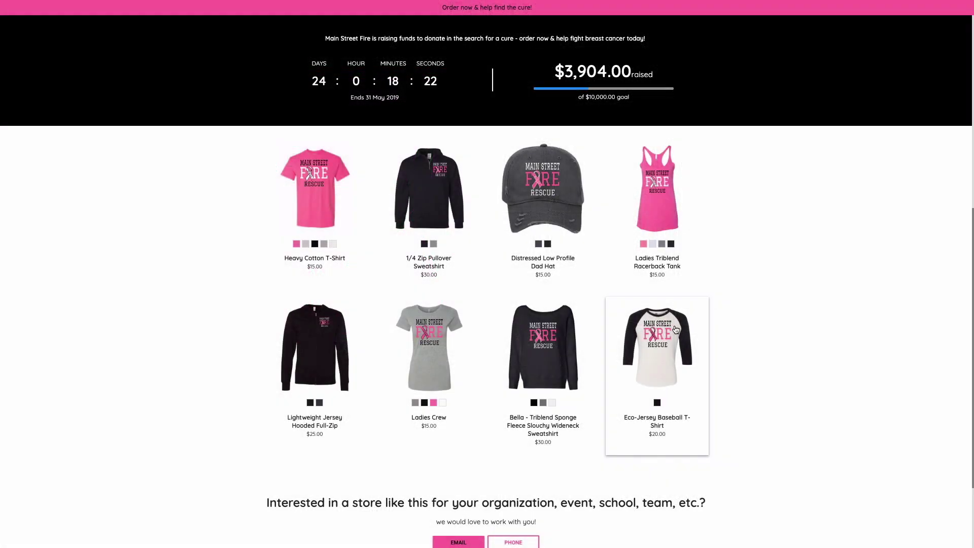
{"action": "left_click", "coordinate": [674, 330]}
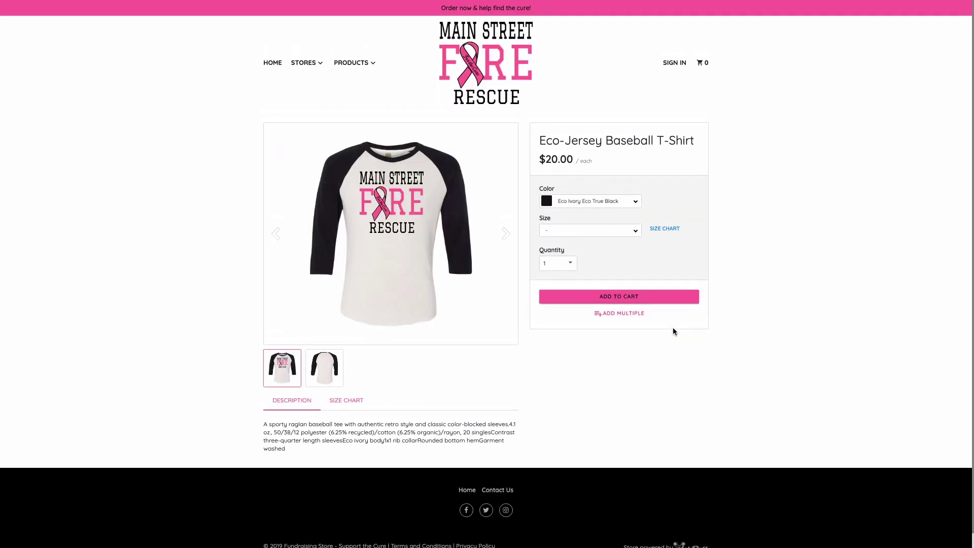
{"action": "left_click", "coordinate": [626, 235]}
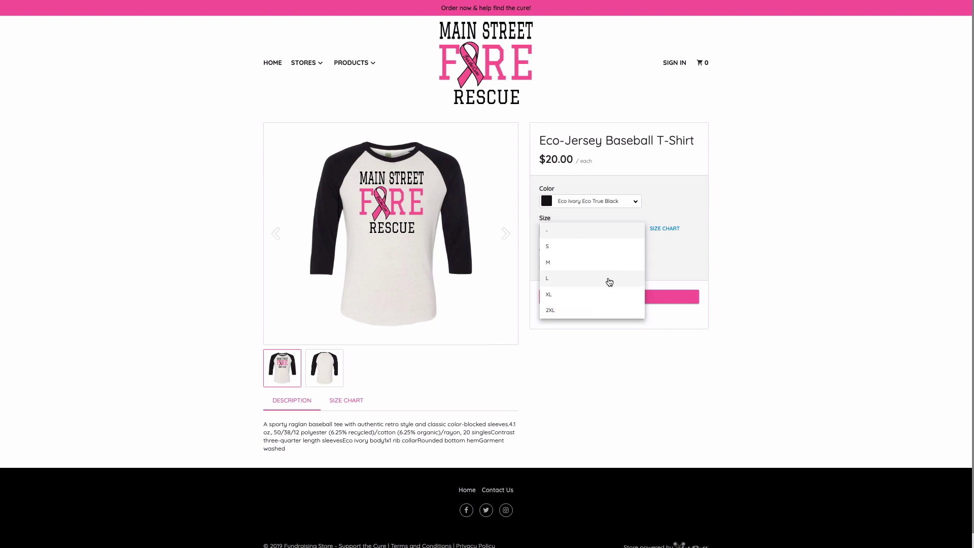
{"action": "left_click", "coordinate": [609, 279]}
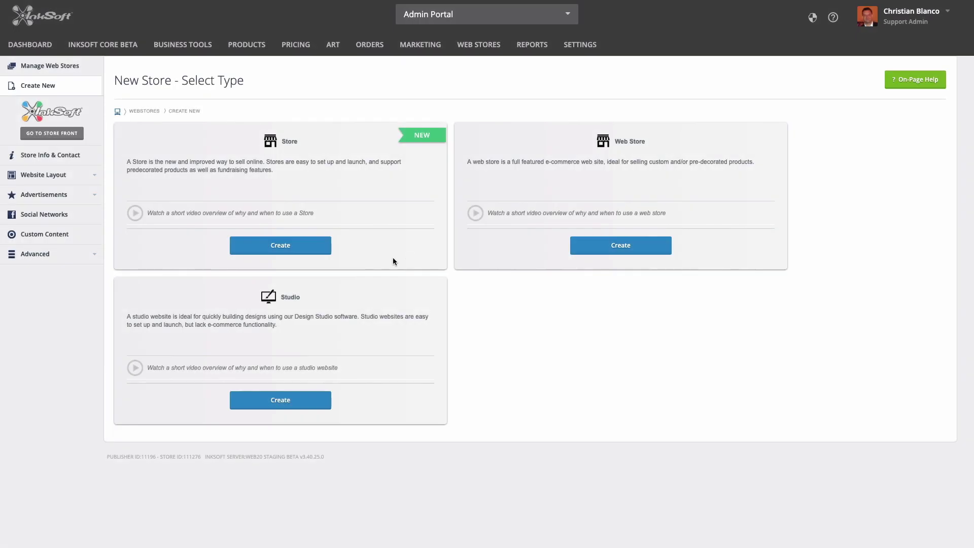
Step: Create a new Store named 'Freestyle Threads' and begin uploading its logo
{"action": "left_click", "coordinate": [327, 249]}
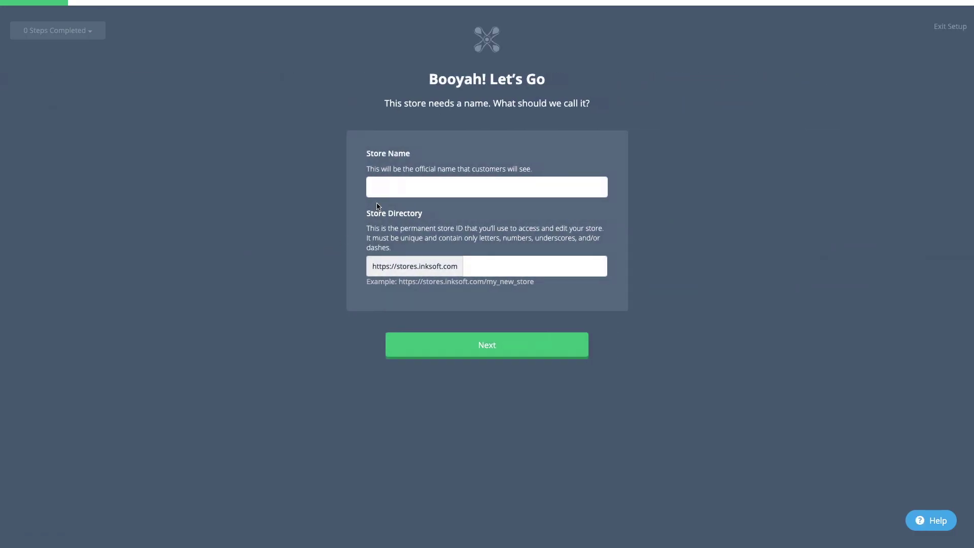
{"action": "left_click", "coordinate": [384, 190]}
{"action": "type", "text": "Free"}
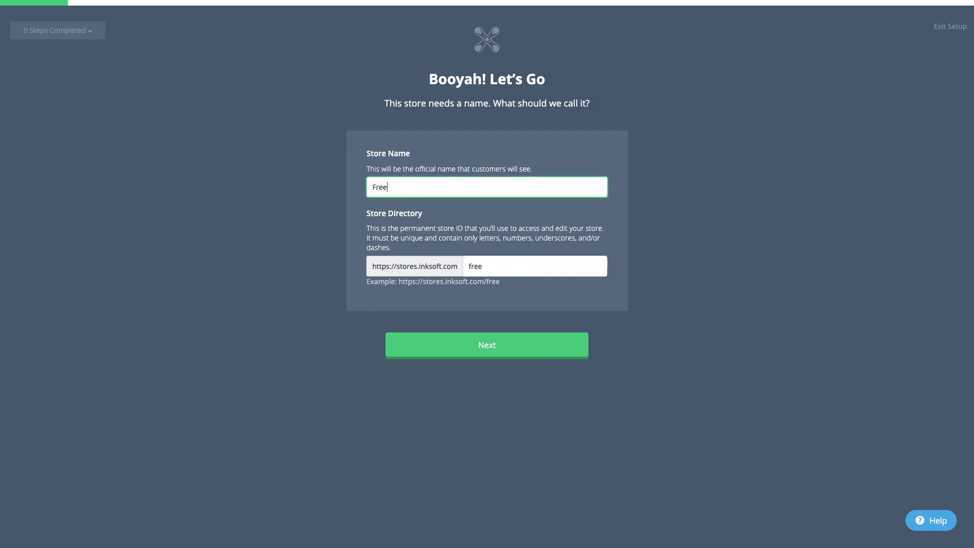
{"action": "type", "text": "styl"}
{"action": "type", "text": "e Thread"}
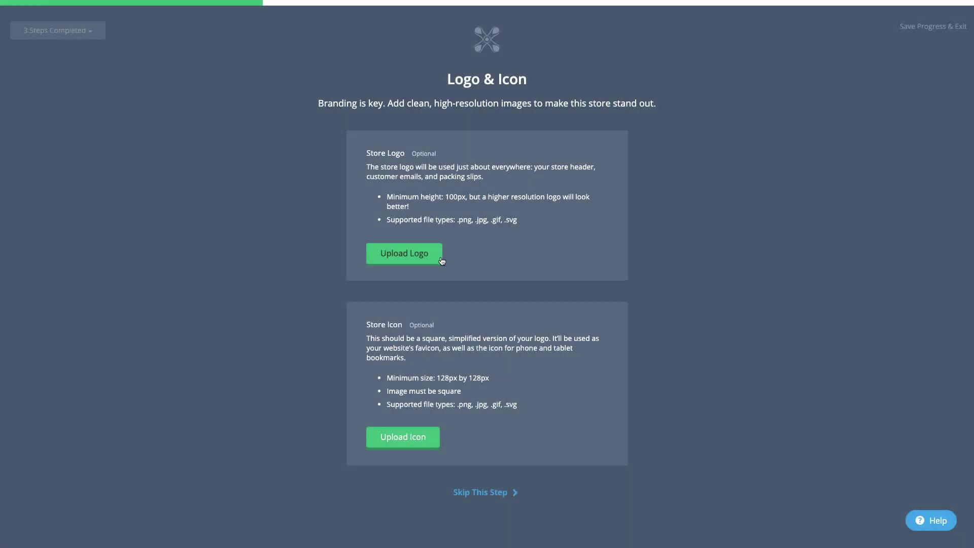
{"action": "left_click", "coordinate": [440, 254]}
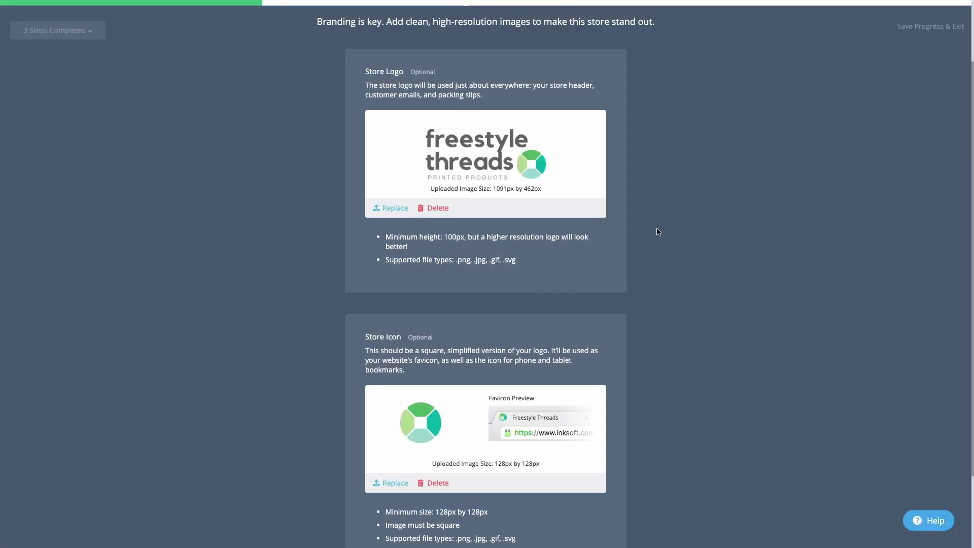
Step: Turn on shipping methods and a pickup location in the store setup wizard
{"action": "scroll", "coordinate": [657, 235], "scroll_direction": "down", "scroll_amount": 2}
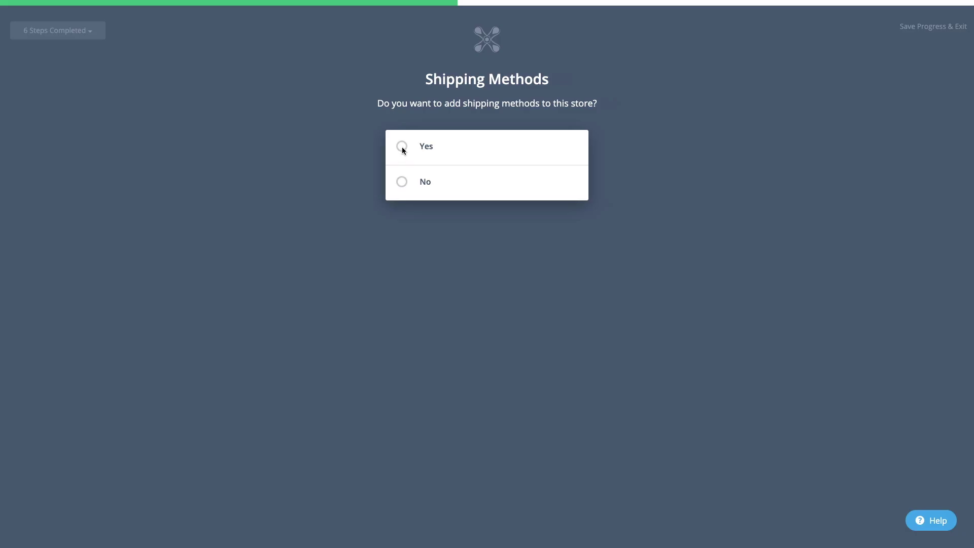
{"action": "left_click", "coordinate": [402, 147]}
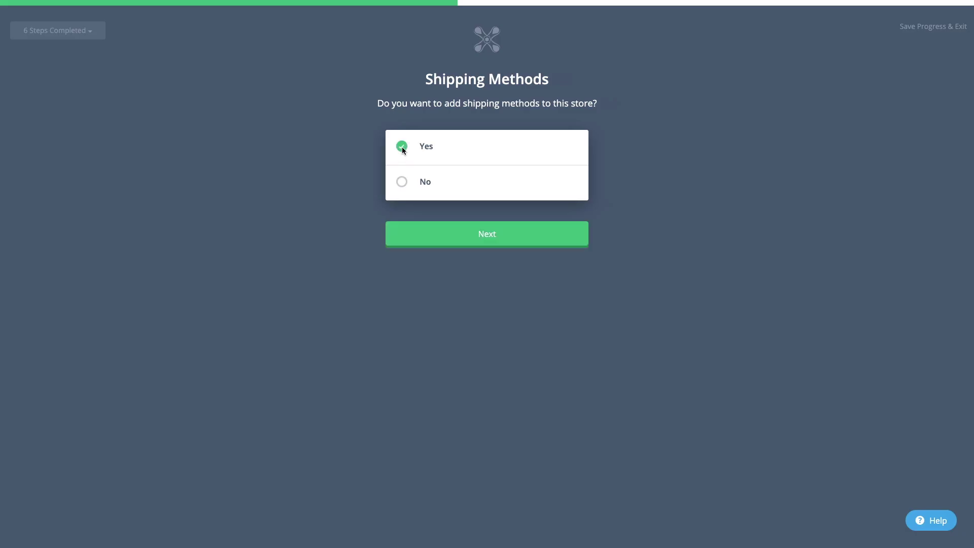
{"action": "left_click", "coordinate": [427, 235]}
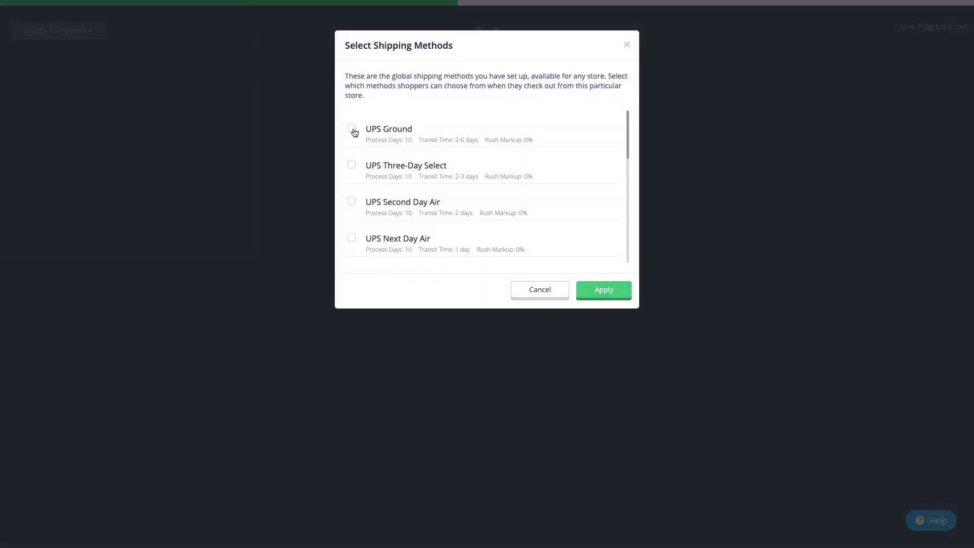
{"action": "left_click", "coordinate": [603, 290]}
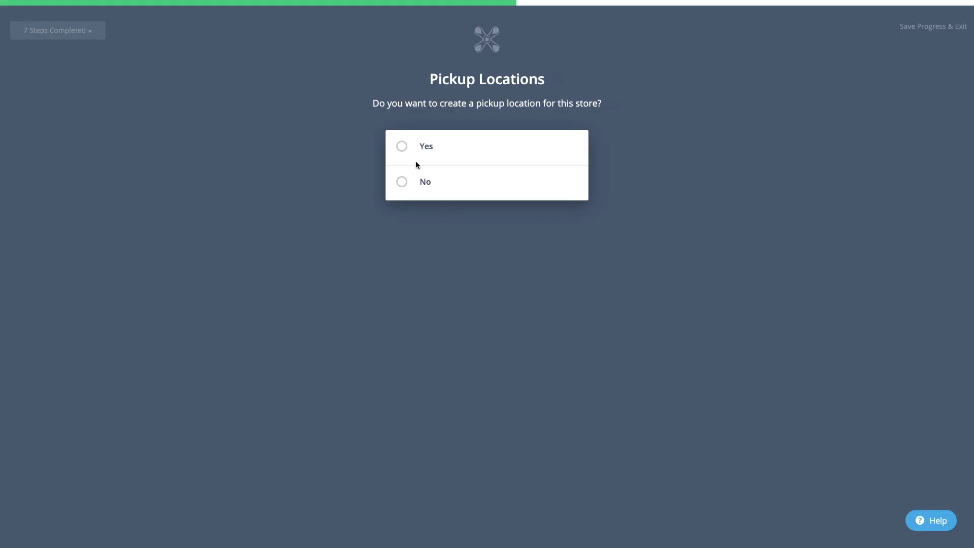
{"action": "left_click", "coordinate": [403, 148]}
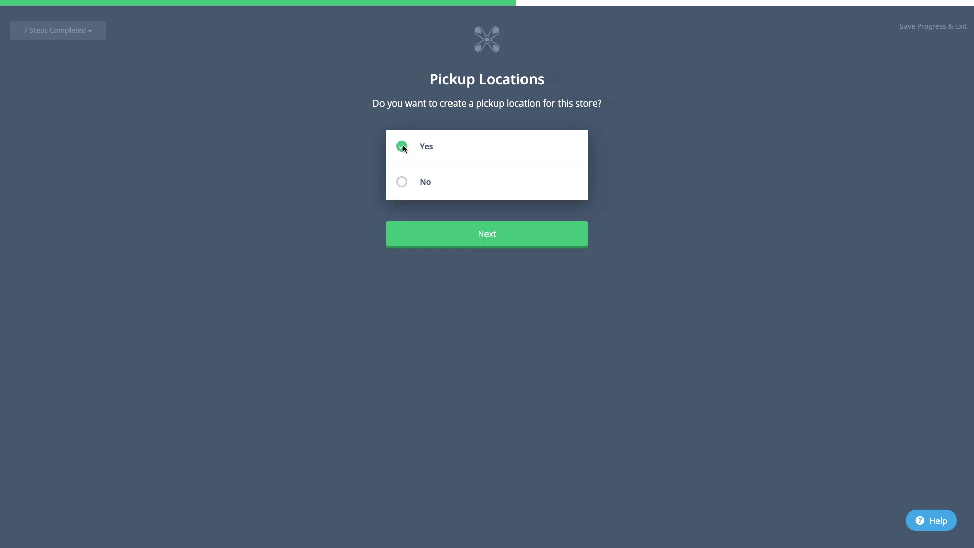
{"action": "left_click", "coordinate": [444, 225]}
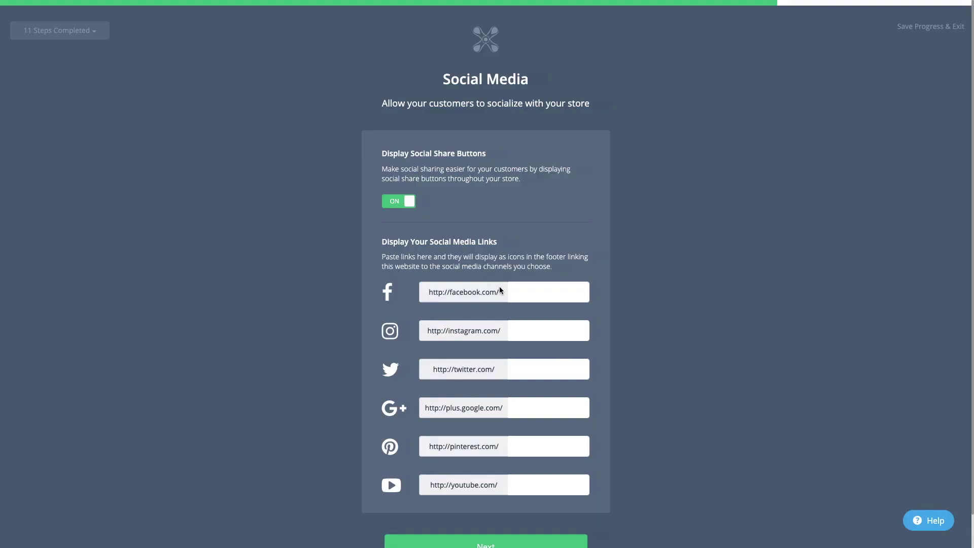
Step: Enter the store's Facebook link and preview the Thank You Message policy
{"action": "left_click", "coordinate": [512, 290]}
{"action": "type", "text": "eestyle"}
{"action": "key", "text": "Return"}
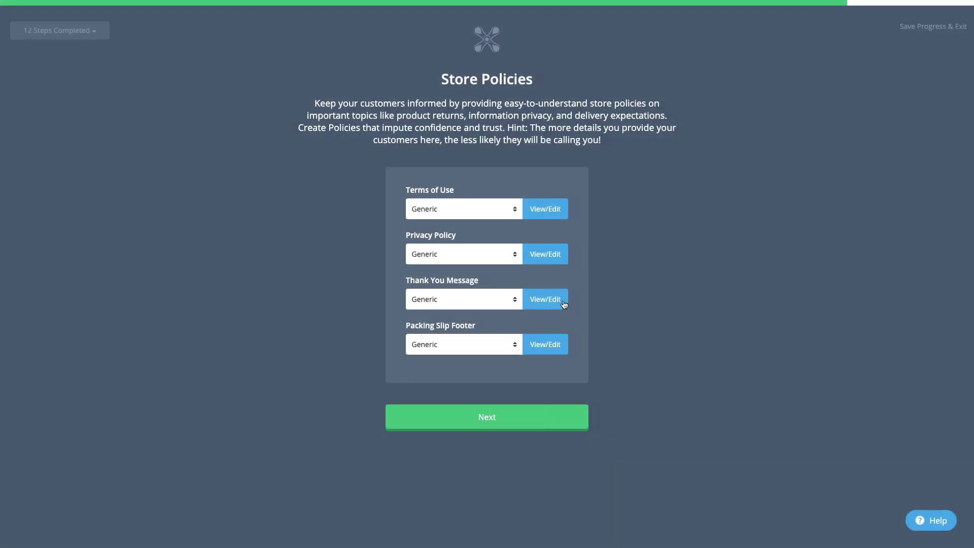
{"action": "left_click", "coordinate": [564, 304]}
Step: Go back to Production Schedule and choose Expected Production Date instead of on-demand
{"action": "left_click", "coordinate": [105, 38]}
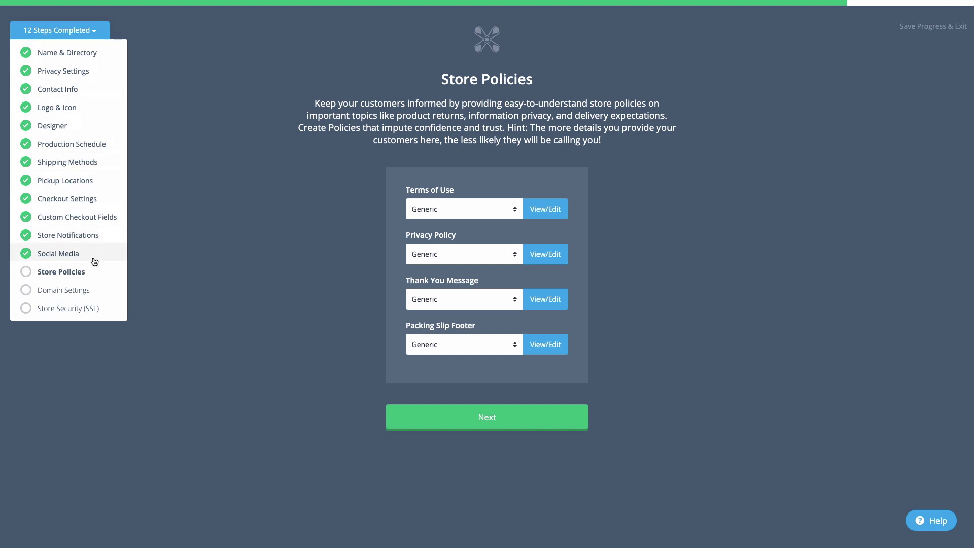
{"action": "left_click", "coordinate": [94, 148]}
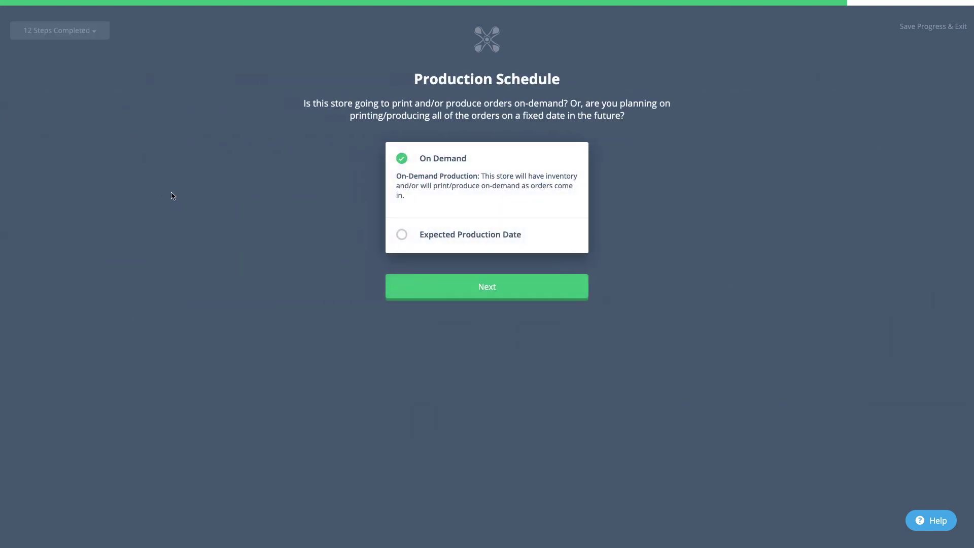
{"action": "left_click", "coordinate": [401, 236]}
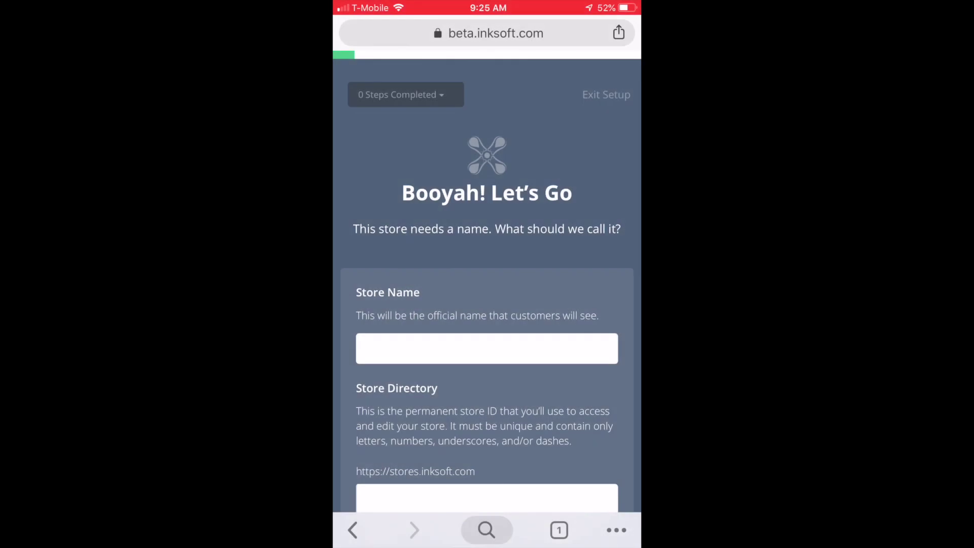
Step: On the phone, enter 'Summer Solutions' as the store name and save it
{"action": "left_click", "coordinate": [487, 348]}
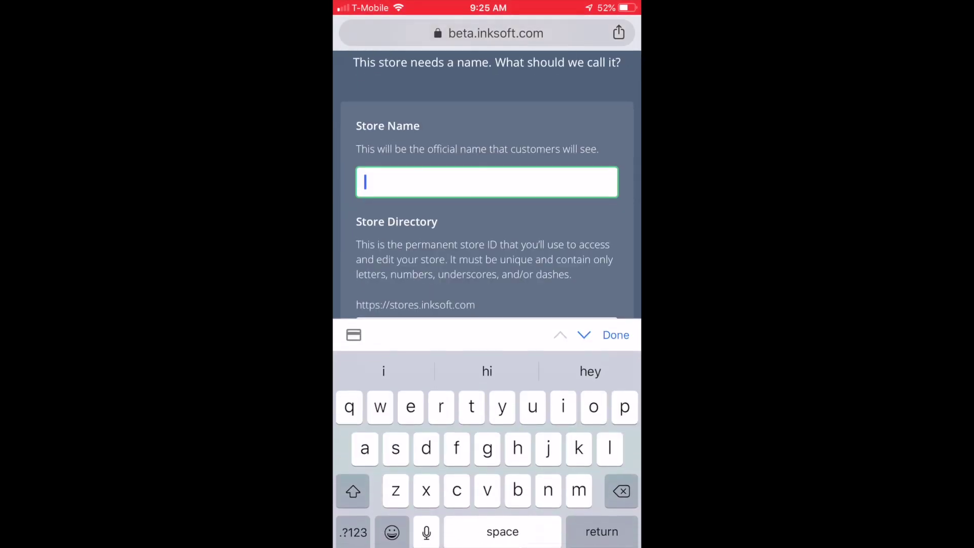
{"action": "type", "text": "Summe"}
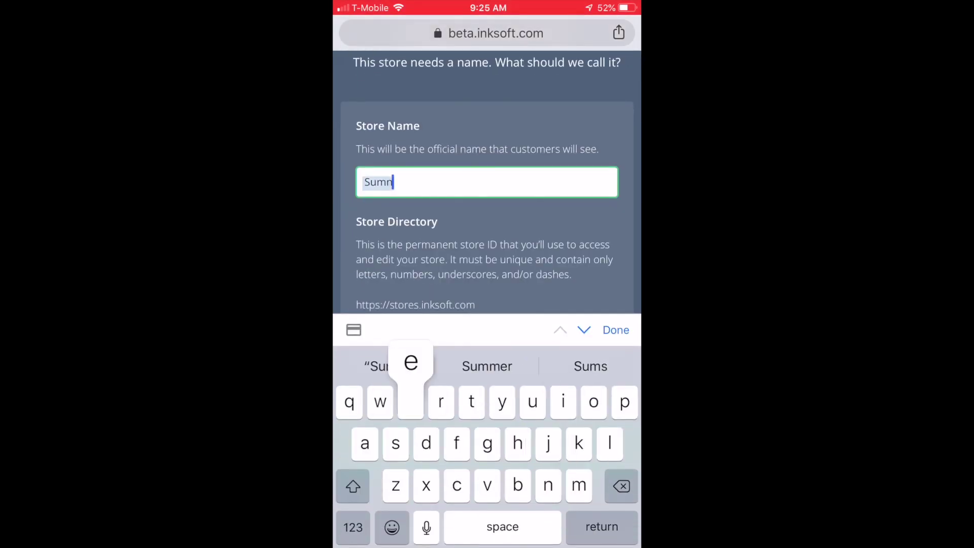
{"action": "type", "text": "r Solu"}
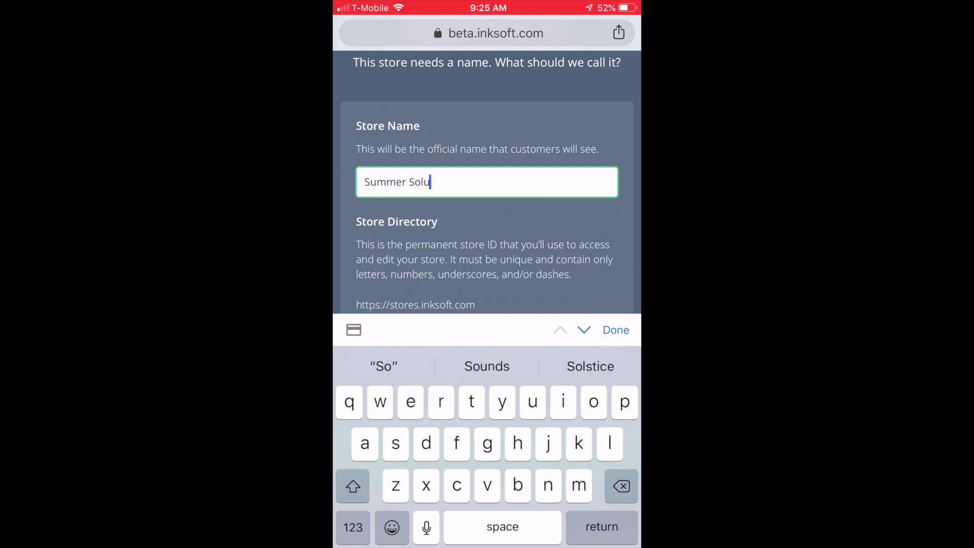
{"action": "type", "text": "tions"}
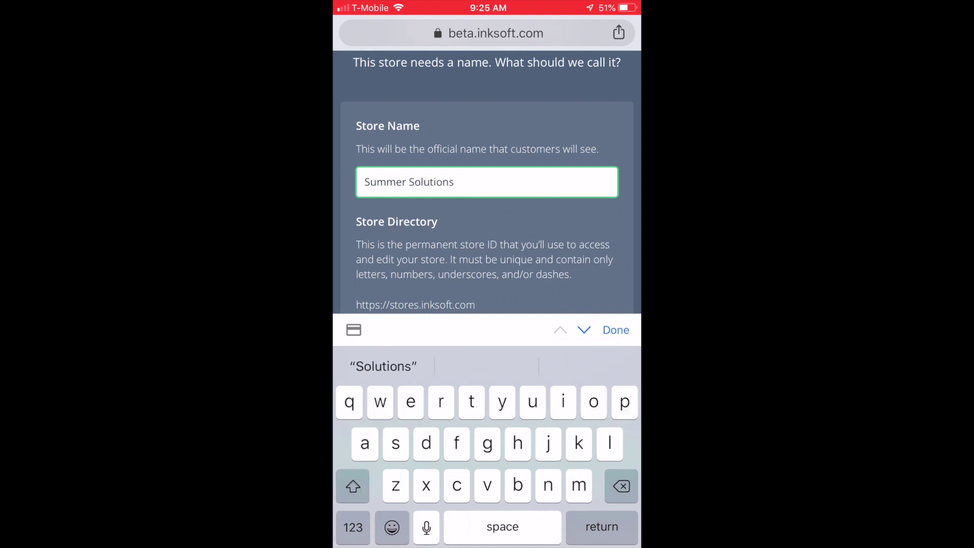
{"action": "left_click", "coordinate": [616, 330]}
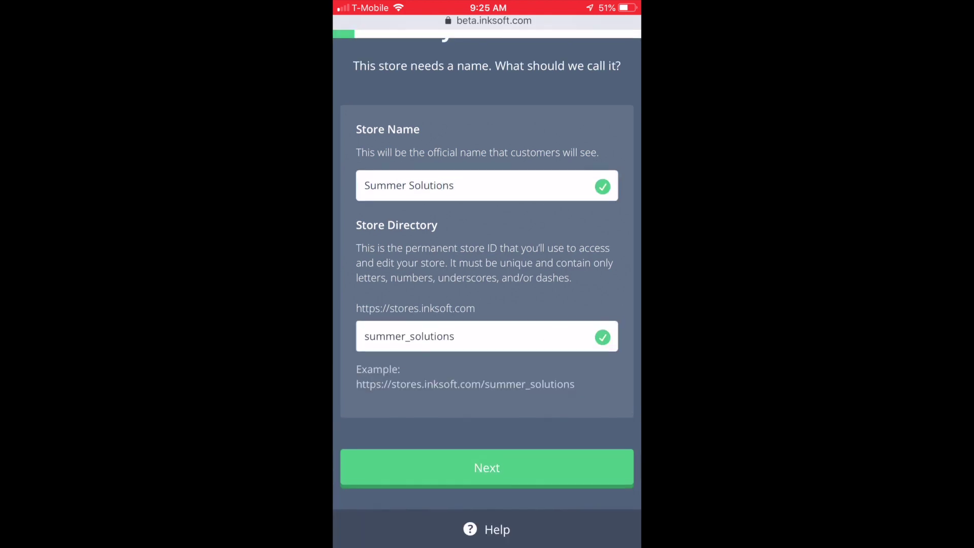
{"action": "left_click", "coordinate": [487, 468]}
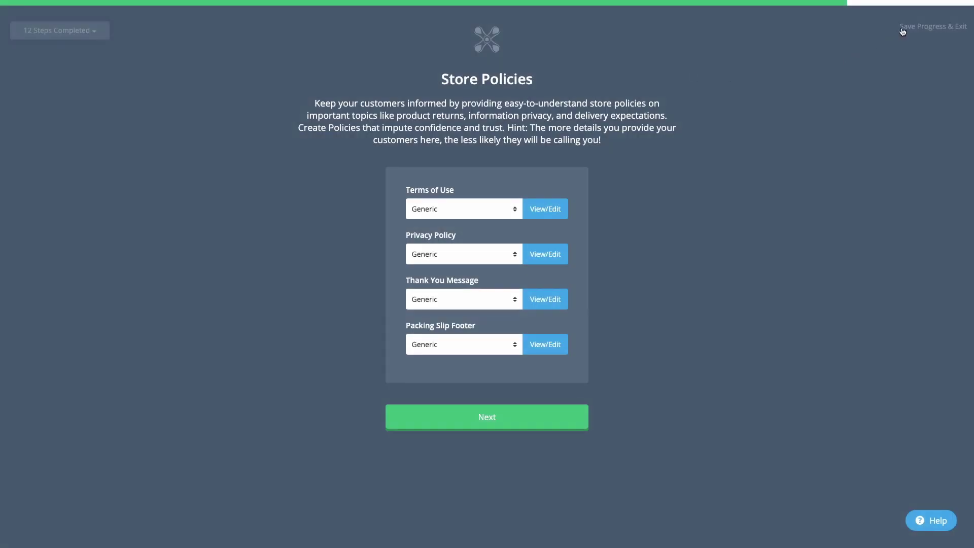
{"action": "left_click", "coordinate": [903, 32]}
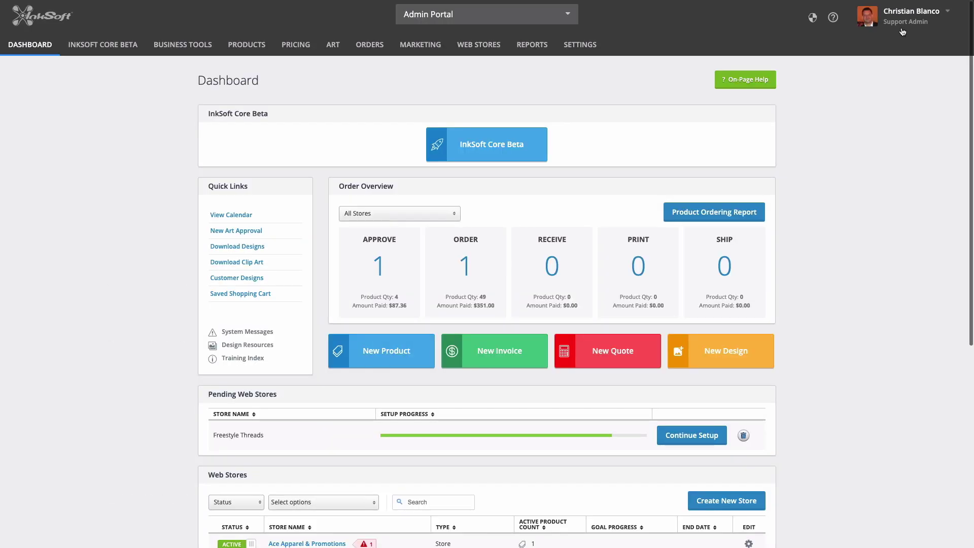
{"action": "scroll", "coordinate": [802, 352], "scroll_direction": "down", "scroll_amount": 4}
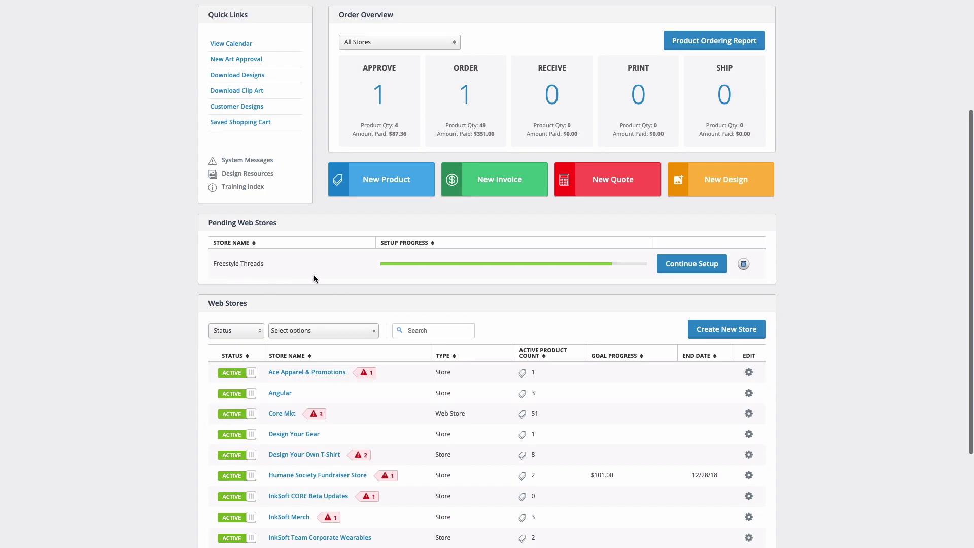
{"action": "left_click", "coordinate": [681, 267]}
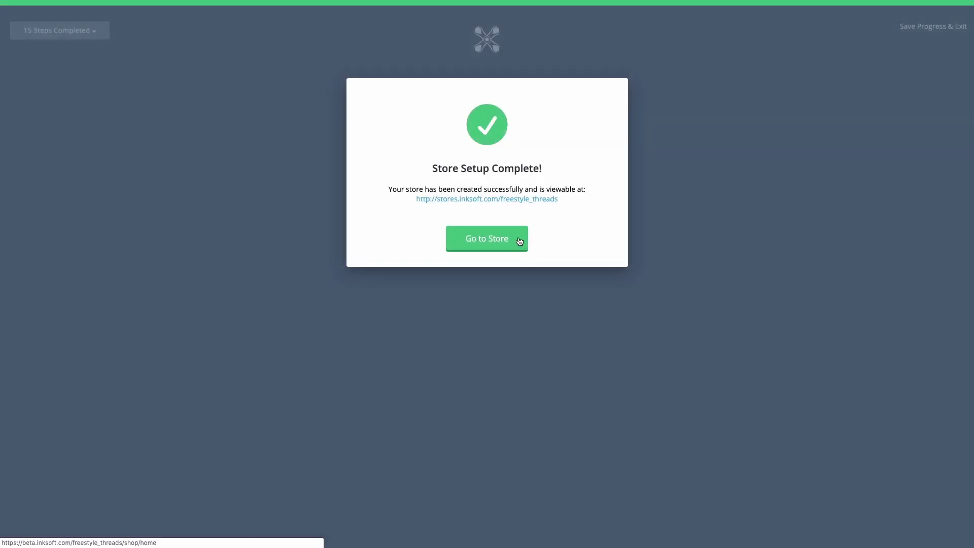
Step: Go to the new Freestyle Threads store and enter Style Editor mode
{"action": "left_click", "coordinate": [520, 241]}
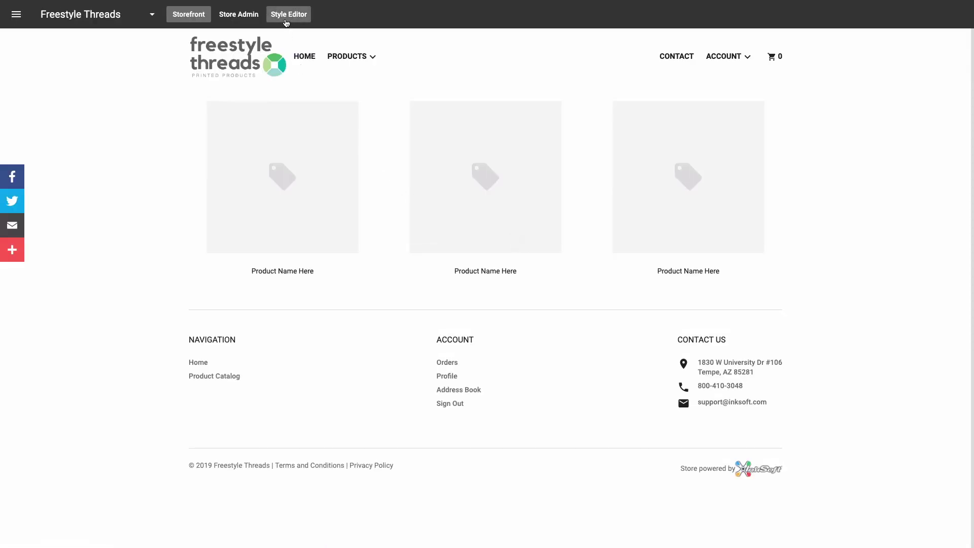
{"action": "left_click", "coordinate": [287, 22]}
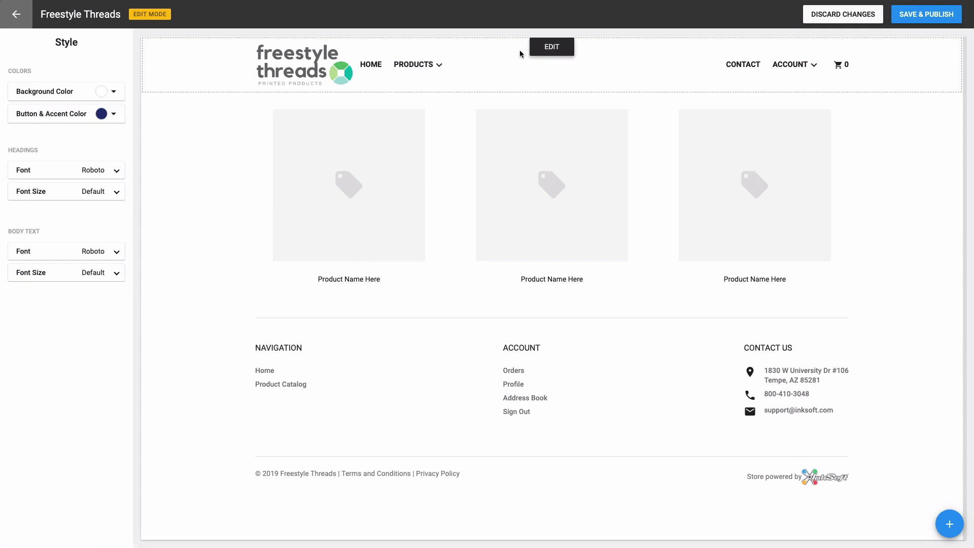
{"action": "mouse_move", "coordinate": [529, 318]}
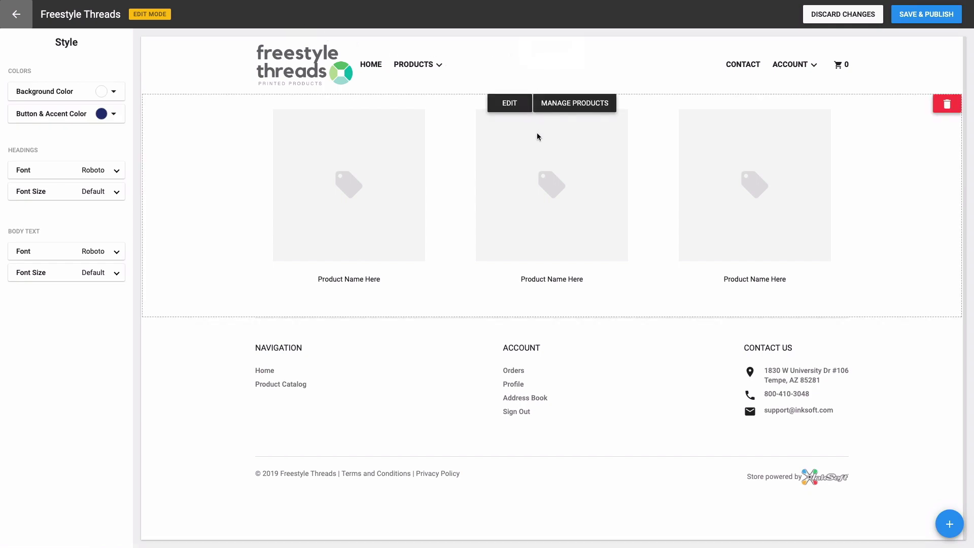
Step: Open the footer's settings and browse the All Components library of section layouts
{"action": "mouse_move", "coordinate": [529, 228]}
{"action": "left_click", "coordinate": [543, 333]}
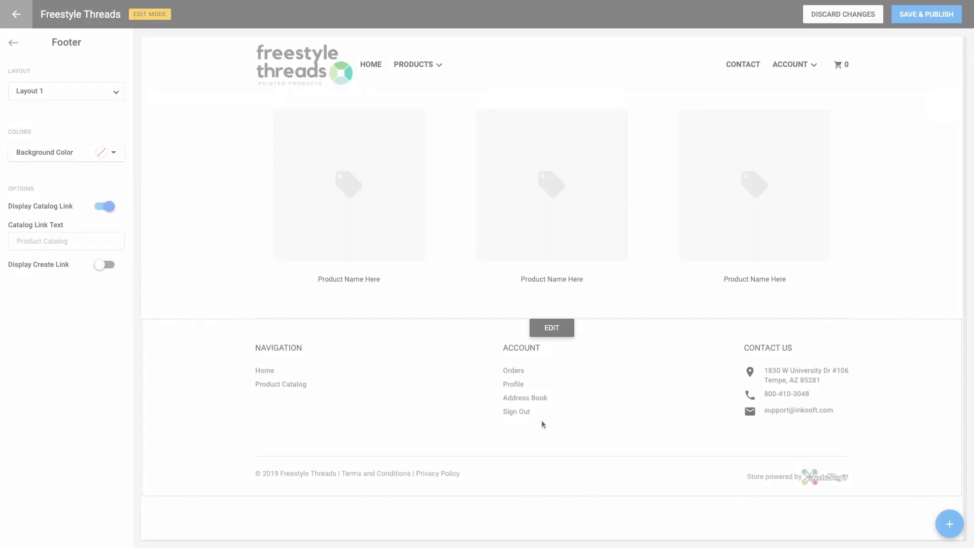
{"action": "left_click", "coordinate": [947, 526]}
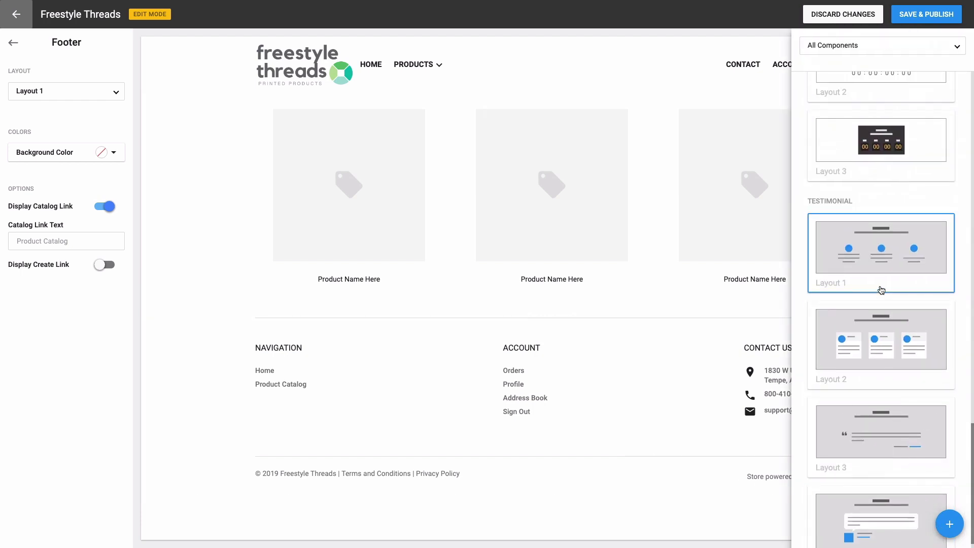
{"action": "scroll", "coordinate": [881, 290], "scroll_direction": "up", "scroll_amount": 5}
{"action": "scroll", "coordinate": [881, 289], "scroll_direction": "up", "scroll_amount": 5}
{"action": "scroll", "coordinate": [882, 289], "scroll_direction": "up", "scroll_amount": 5}
{"action": "scroll", "coordinate": [884, 287], "scroll_direction": "up", "scroll_amount": 5}
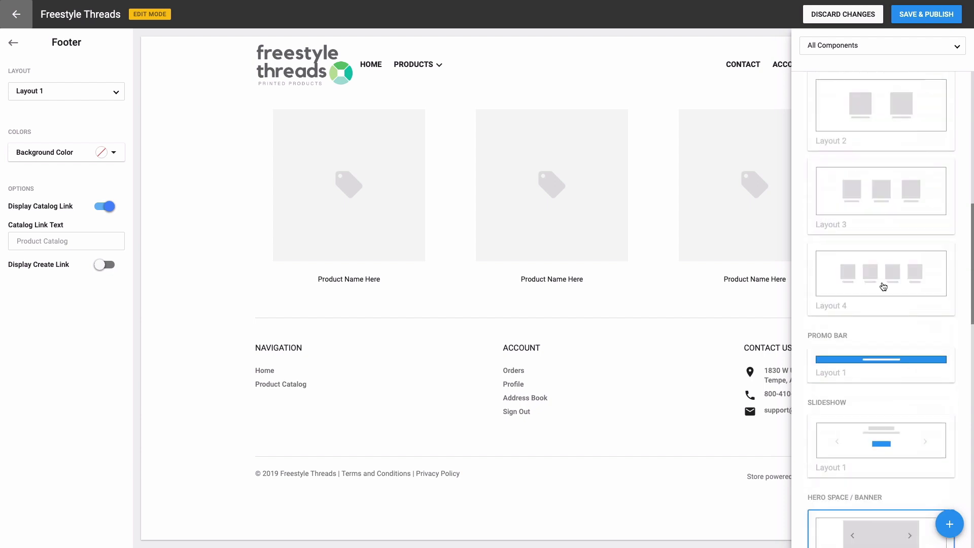
{"action": "scroll", "coordinate": [883, 287], "scroll_direction": "up", "scroll_amount": 5}
{"action": "scroll", "coordinate": [882, 283], "scroll_direction": "up", "scroll_amount": 3}
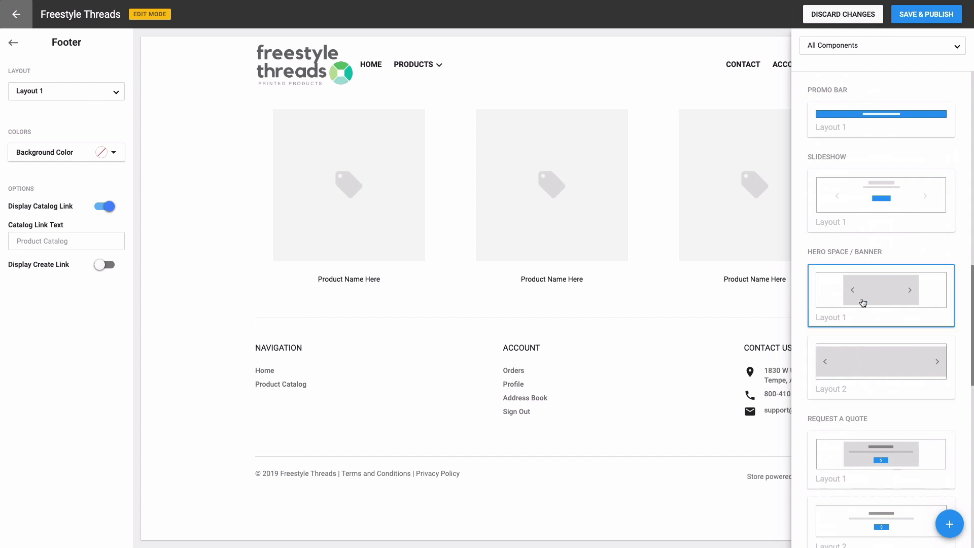
{"action": "scroll", "coordinate": [863, 216], "scroll_direction": "down", "scroll_amount": 3}
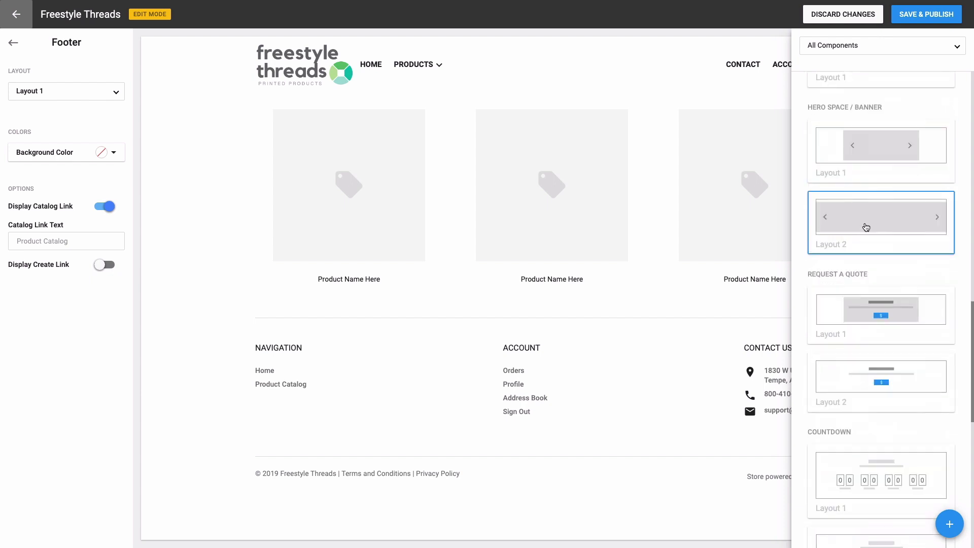
{"action": "scroll", "coordinate": [865, 226], "scroll_direction": "down", "scroll_amount": 3}
{"action": "scroll", "coordinate": [863, 231], "scroll_direction": "down", "scroll_amount": 1}
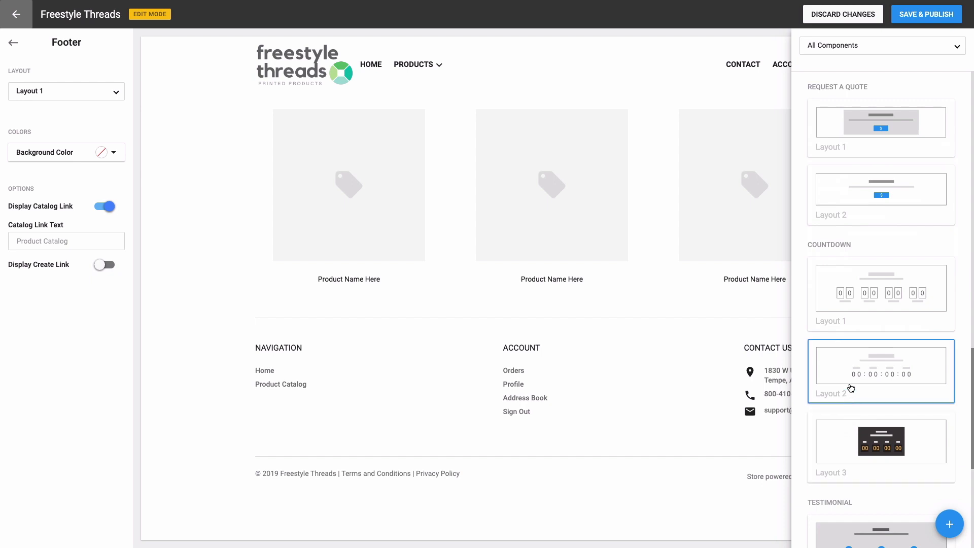
{"action": "scroll", "coordinate": [861, 263], "scroll_direction": "up", "scroll_amount": 4}
{"action": "scroll", "coordinate": [860, 259], "scroll_direction": "up", "scroll_amount": 3}
{"action": "scroll", "coordinate": [861, 255], "scroll_direction": "up", "scroll_amount": 3}
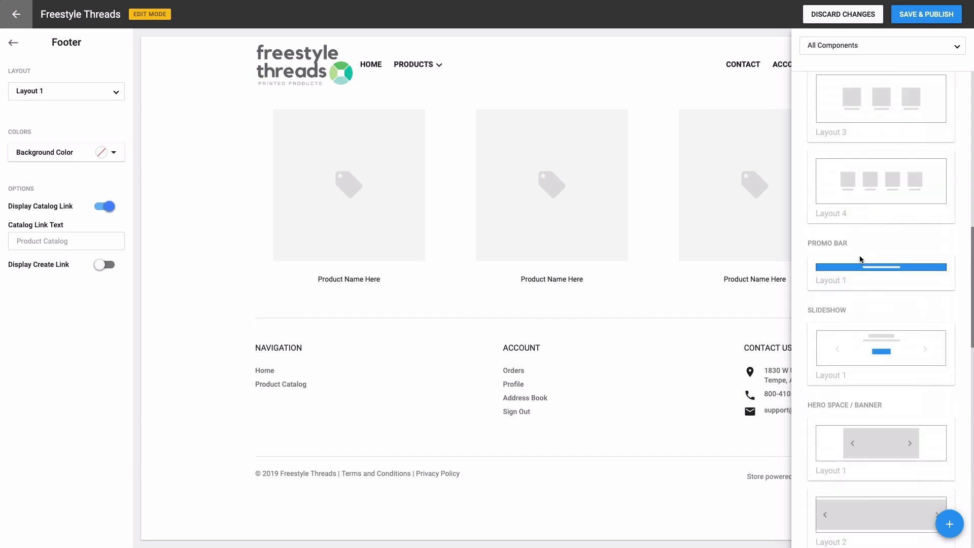
{"action": "scroll", "coordinate": [865, 257], "scroll_direction": "up", "scroll_amount": 4}
{"action": "scroll", "coordinate": [870, 257], "scroll_direction": "up", "scroll_amount": 2}
{"action": "scroll", "coordinate": [866, 245], "scroll_direction": "up", "scroll_amount": 4}
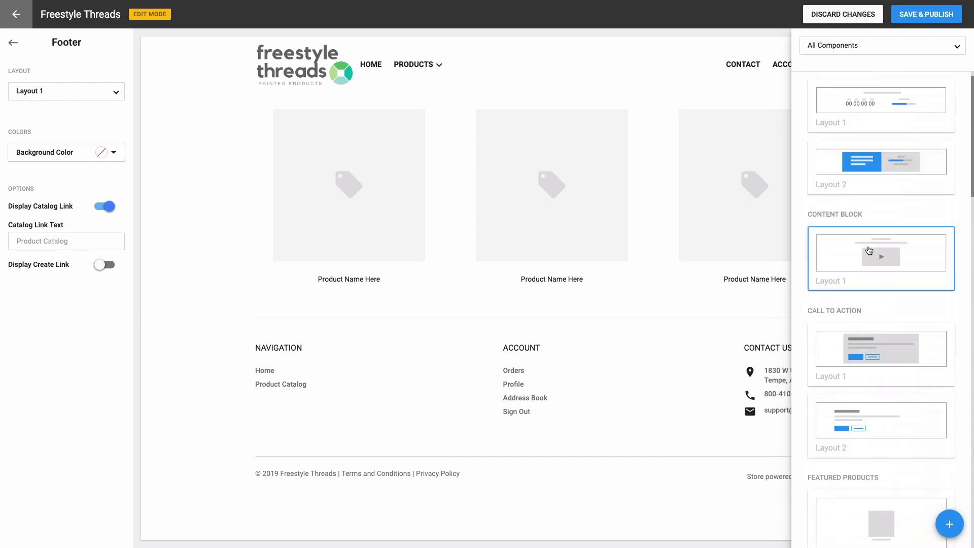
{"action": "scroll", "coordinate": [873, 243], "scroll_direction": "up", "scroll_amount": 1}
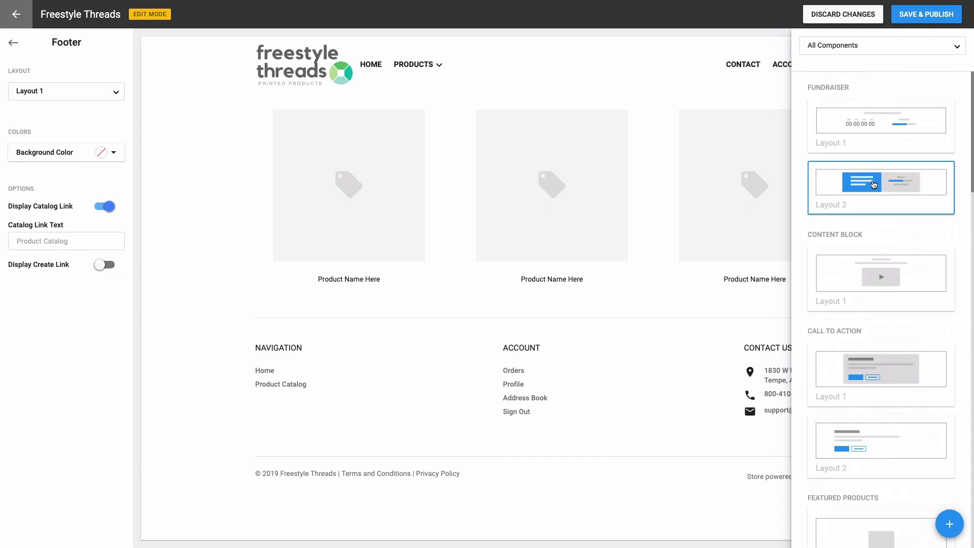
{"action": "scroll", "coordinate": [869, 203], "scroll_direction": "down", "scroll_amount": 1}
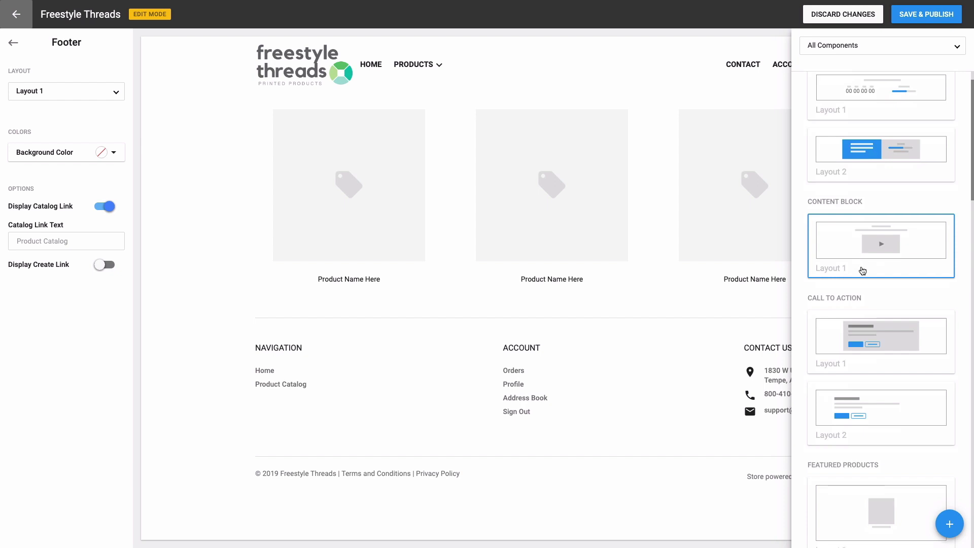
{"action": "scroll", "coordinate": [862, 271], "scroll_direction": "down", "scroll_amount": 3}
{"action": "scroll", "coordinate": [863, 271], "scroll_direction": "down", "scroll_amount": 1}
{"action": "scroll", "coordinate": [864, 273], "scroll_direction": "down", "scroll_amount": 2}
{"action": "scroll", "coordinate": [863, 268], "scroll_direction": "down", "scroll_amount": 1}
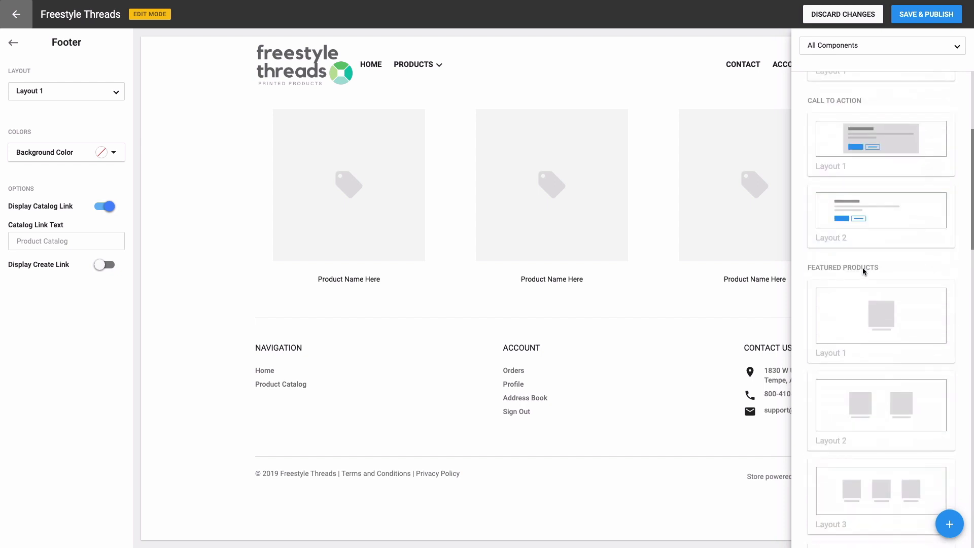
{"action": "scroll", "coordinate": [862, 269], "scroll_direction": "down", "scroll_amount": 3}
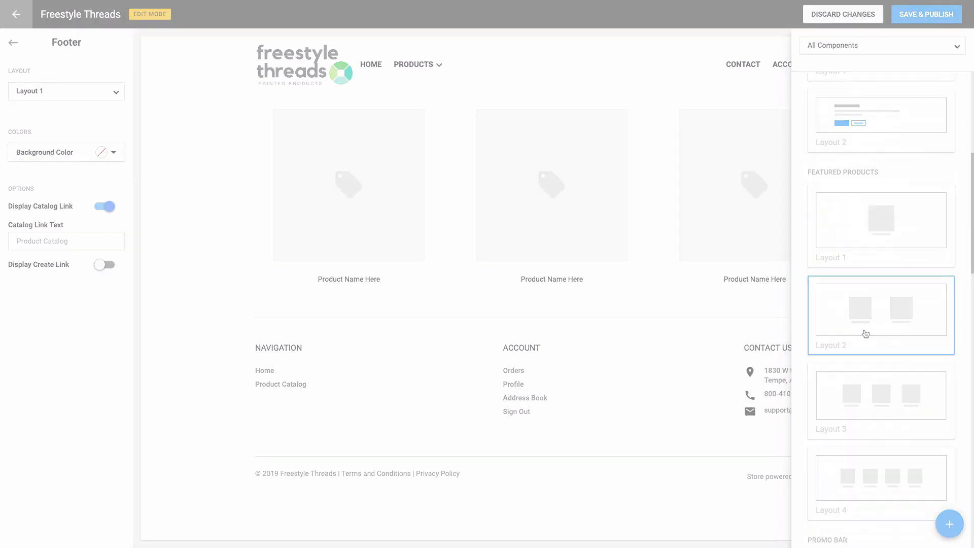
{"action": "scroll", "coordinate": [862, 304], "scroll_direction": "up", "scroll_amount": 10}
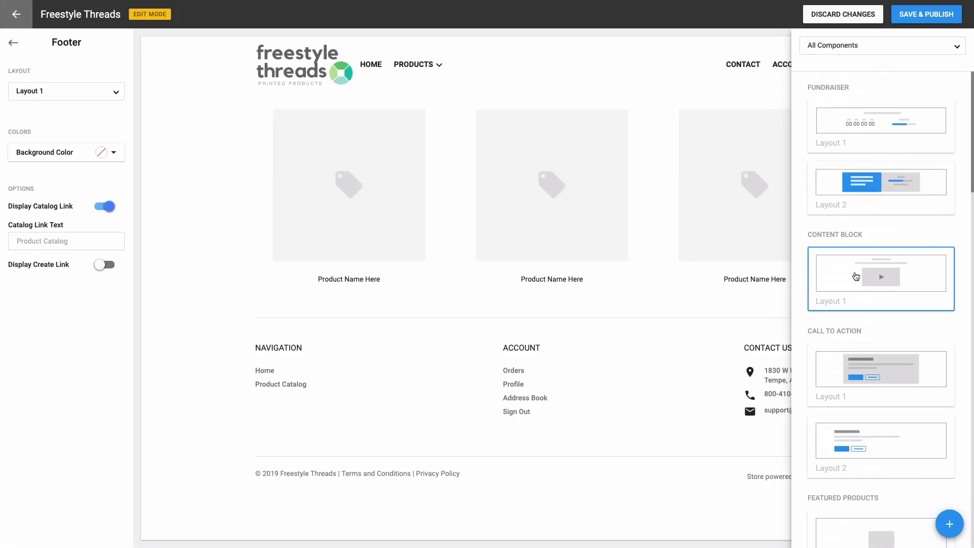
Step: Add a Content Block Layout 1 headed 'Welcome to Freestyle Threads!' and preview the banners below
{"action": "left_click", "coordinate": [856, 276]}
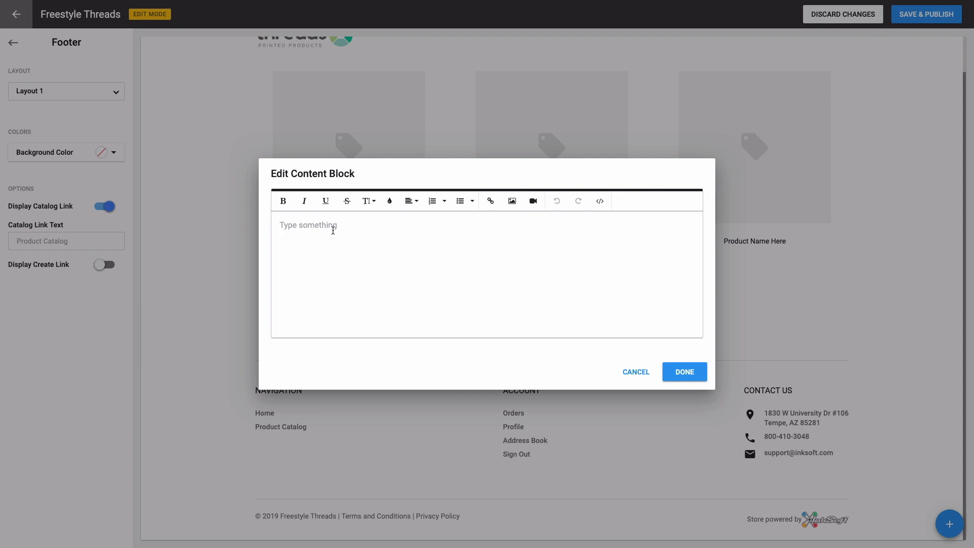
{"action": "type", "text": "Welcome"}
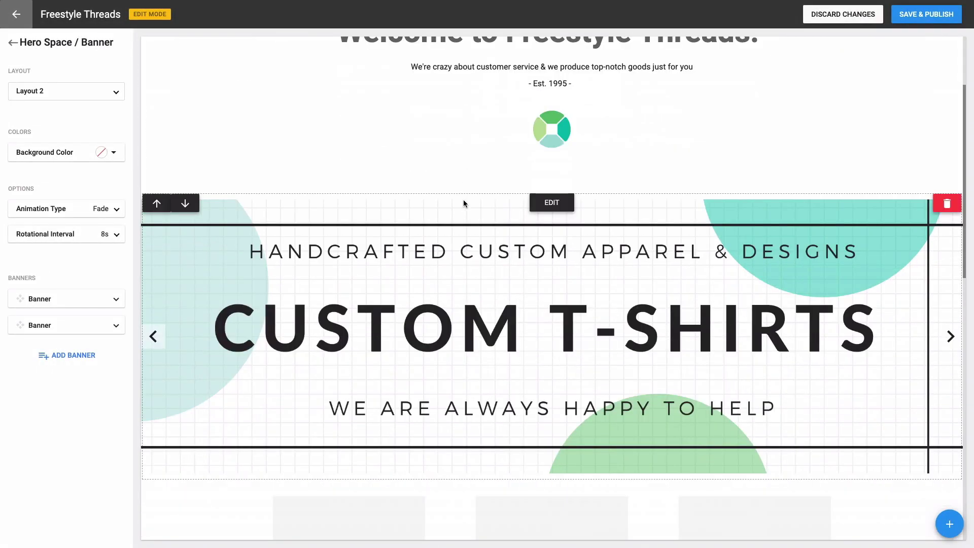
{"action": "scroll", "coordinate": [534, 188], "scroll_direction": "down", "scroll_amount": 3}
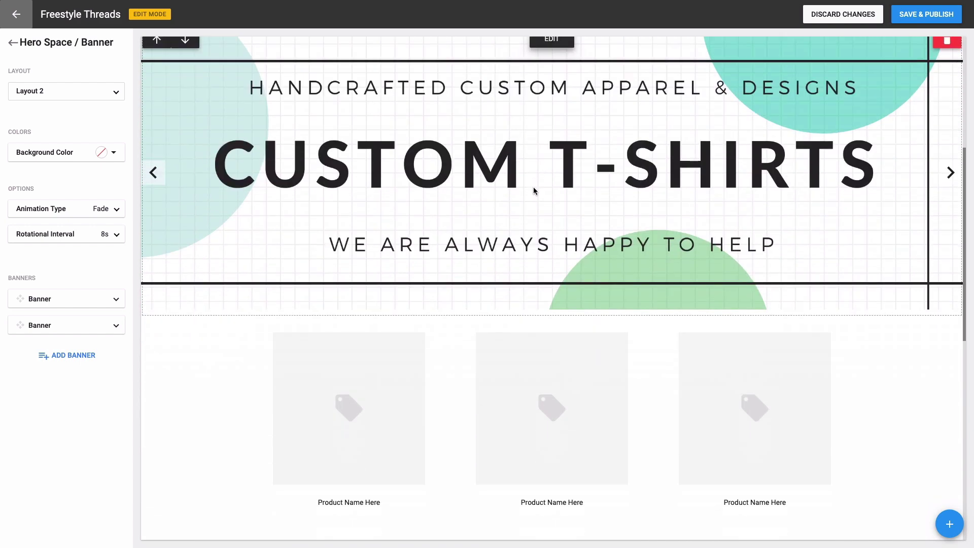
{"action": "left_click", "coordinate": [80, 319]}
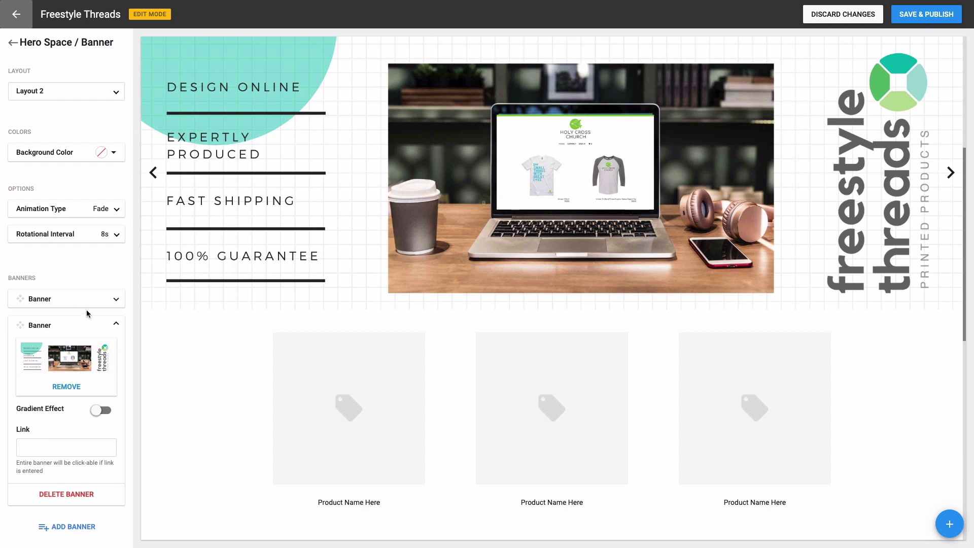
{"action": "scroll", "coordinate": [355, 220], "scroll_direction": "down", "scroll_amount": 3}
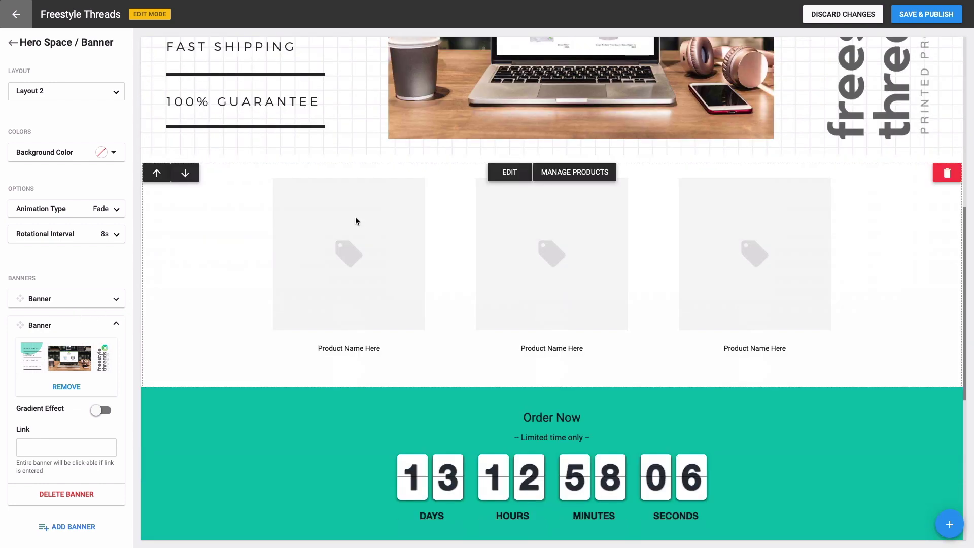
{"action": "scroll", "coordinate": [355, 217], "scroll_direction": "down", "scroll_amount": 3}
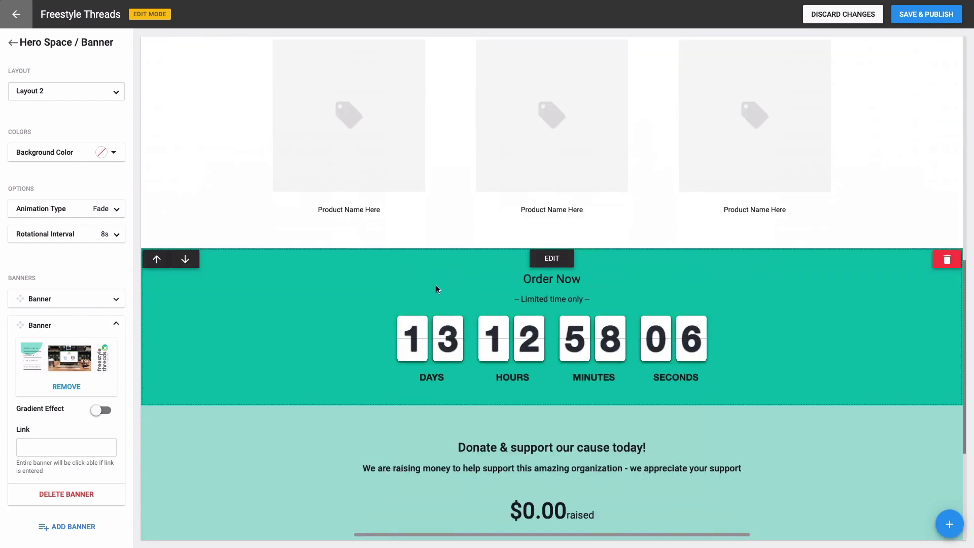
{"action": "scroll", "coordinate": [435, 287], "scroll_direction": "down", "scroll_amount": 3}
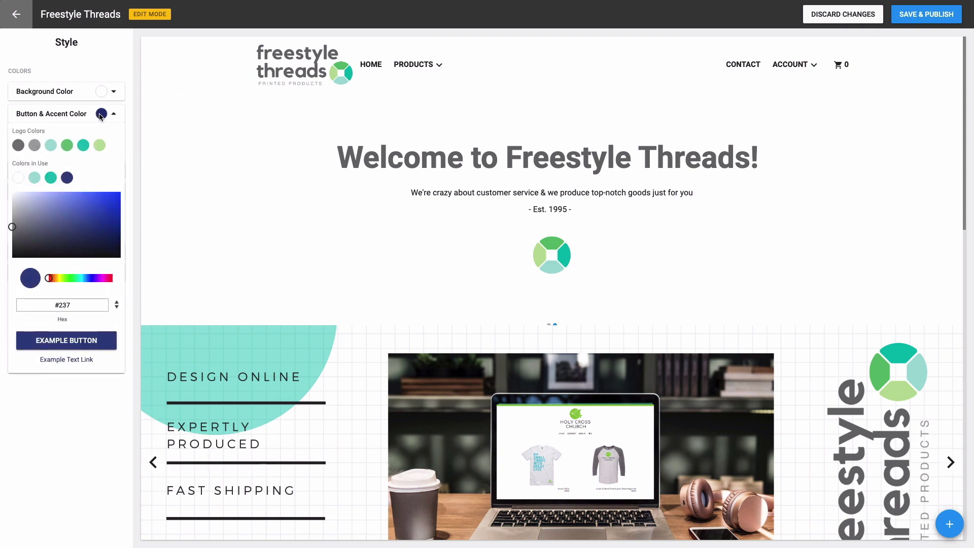
Step: Pick the green logo swatch #59bb6c for Button & Accent Color and close the picker
{"action": "left_click", "coordinate": [67, 146]}
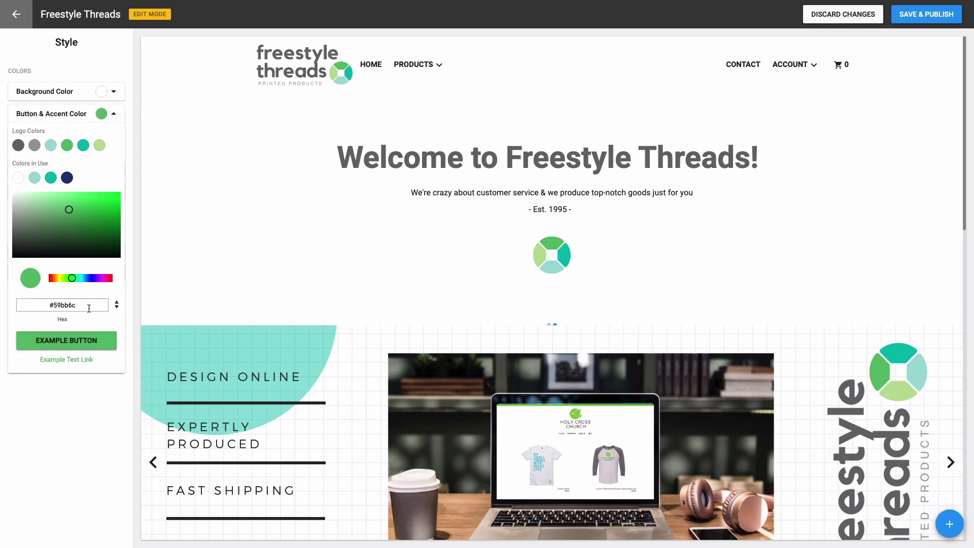
{"action": "left_click", "coordinate": [99, 379]}
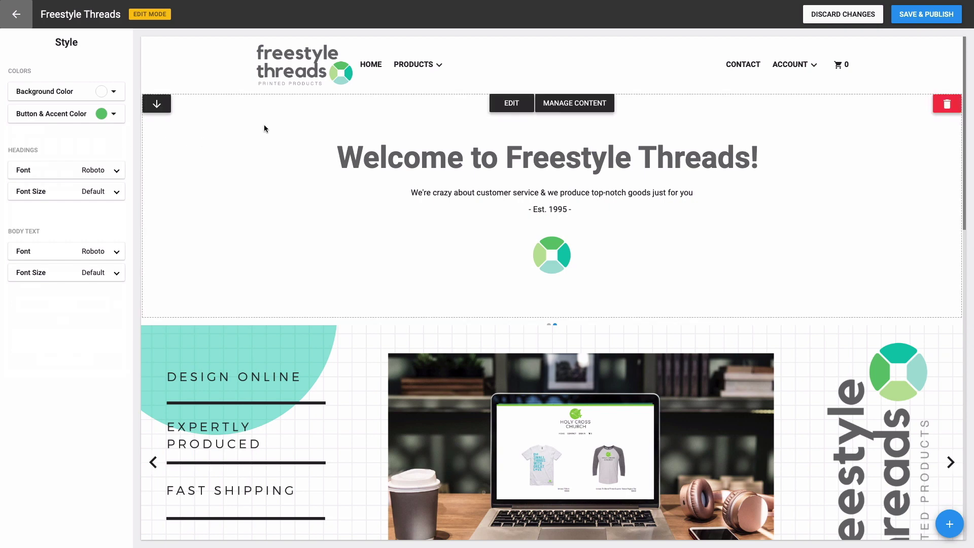
Step: Switch the header to Layout 1 with the logo centred between the menu links
{"action": "mouse_move", "coordinate": [548, 63]}
{"action": "left_click", "coordinate": [540, 56]}
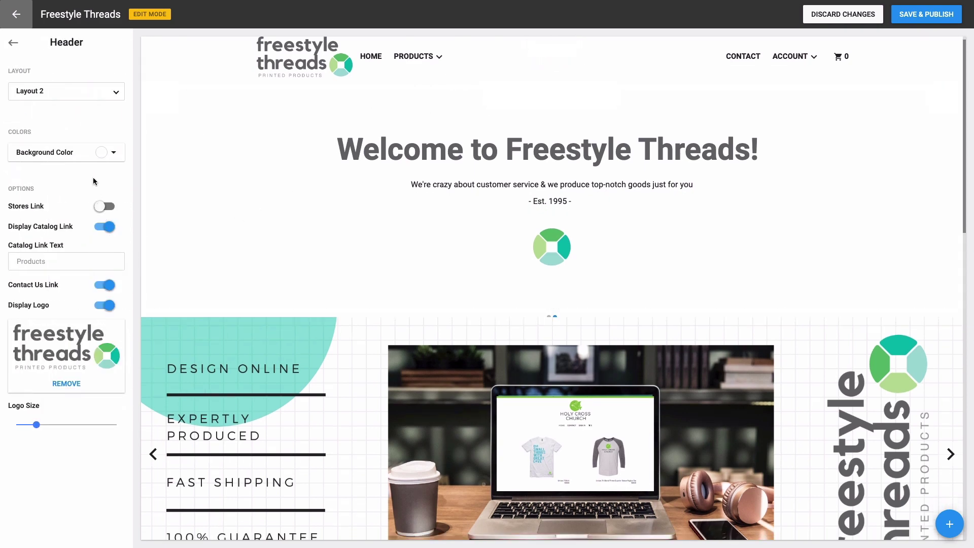
{"action": "left_click", "coordinate": [94, 95]}
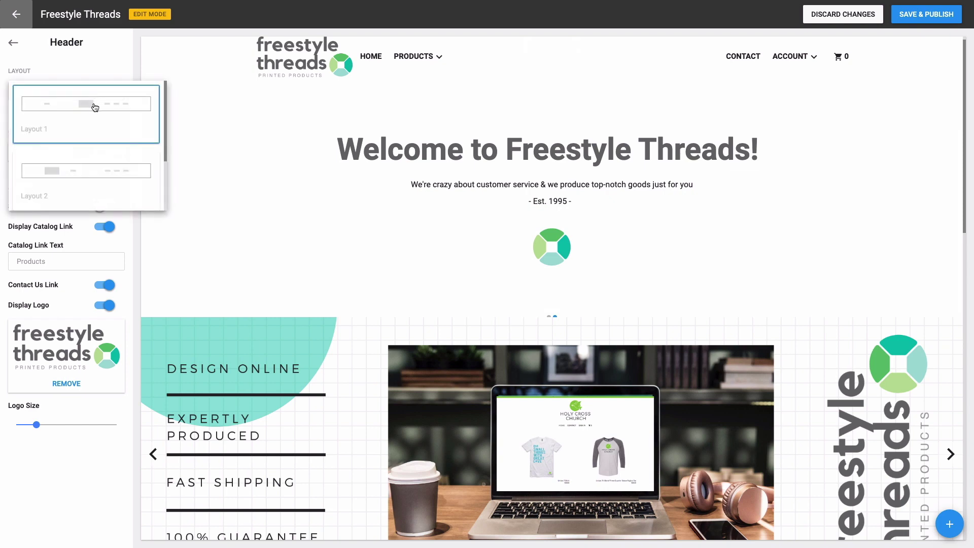
{"action": "left_click", "coordinate": [94, 106]}
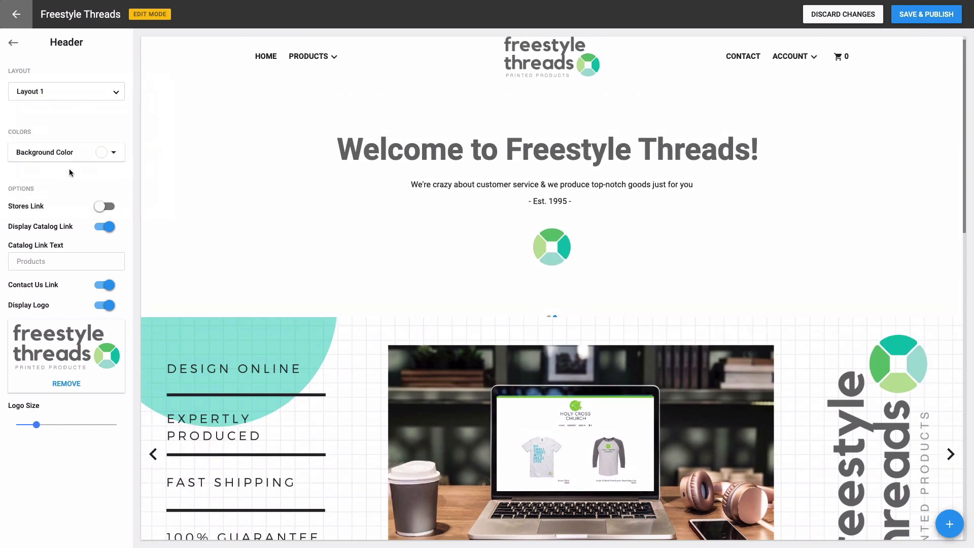
Step: Nudge the Logo Size slider left to shrink the logo slightly, then scroll to the footer
{"action": "left_click_drag", "start_coordinate": [36, 425], "coordinate": [31, 425]}
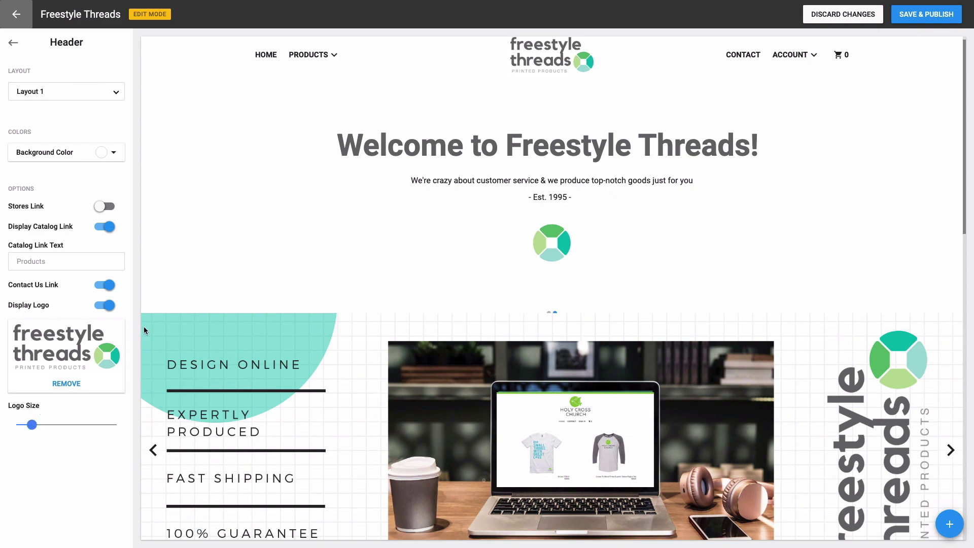
{"action": "scroll", "coordinate": [245, 154], "scroll_direction": "down", "scroll_amount": 1}
{"action": "scroll", "coordinate": [245, 155], "scroll_direction": "down", "scroll_amount": 2}
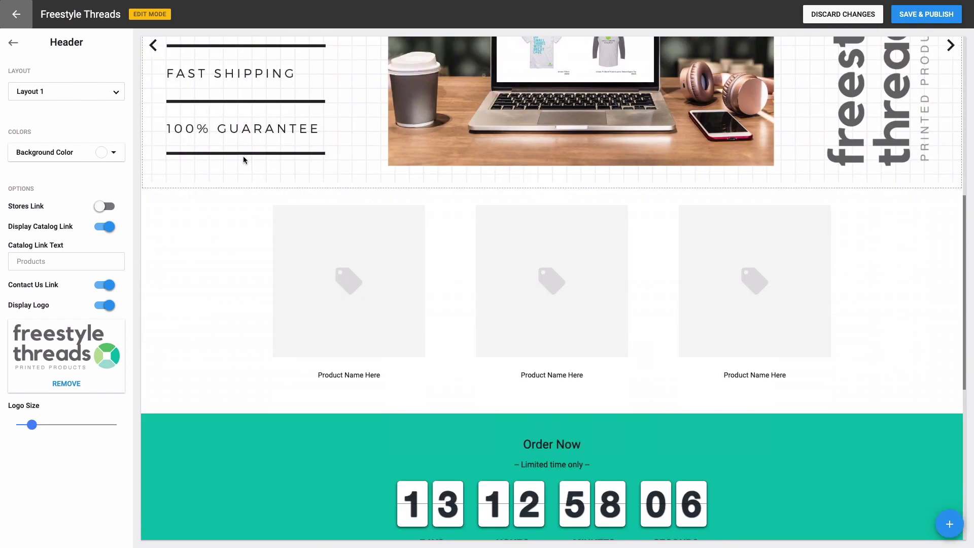
{"action": "scroll", "coordinate": [243, 156], "scroll_direction": "down", "scroll_amount": 3}
{"action": "scroll", "coordinate": [244, 160], "scroll_direction": "down", "scroll_amount": 4}
{"action": "mouse_move", "coordinate": [507, 393]}
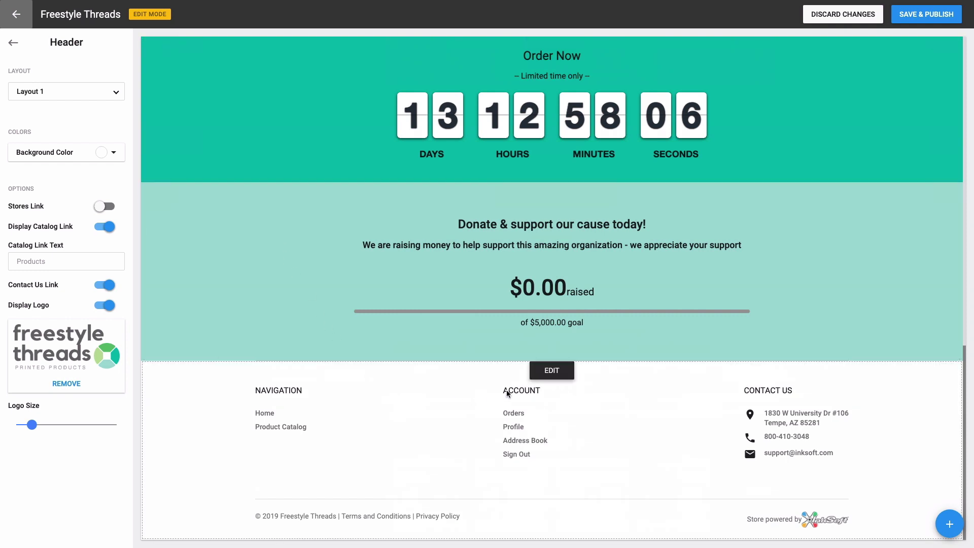
Step: Give the footer a logo-green #59bb6c background and save and publish the design
{"action": "left_click", "coordinate": [538, 376]}
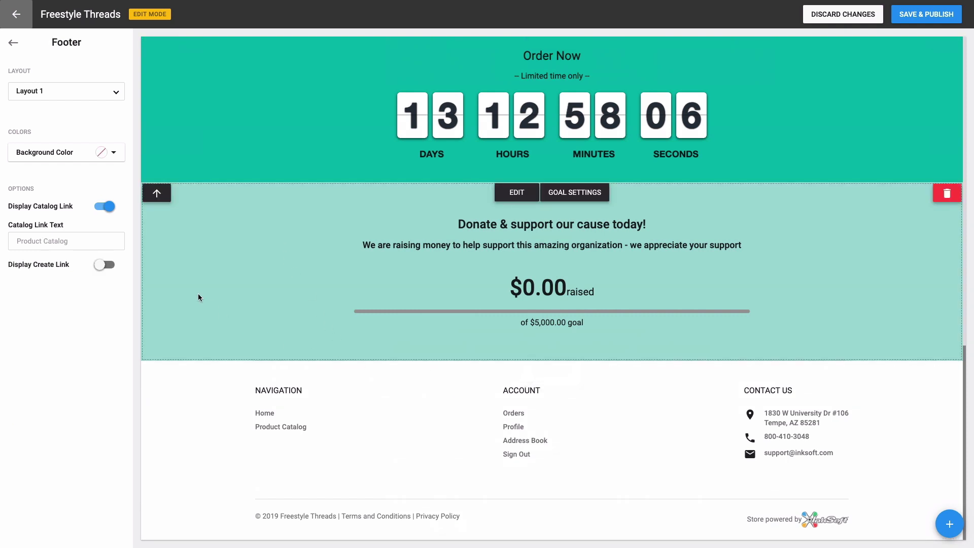
{"action": "left_click", "coordinate": [103, 156]}
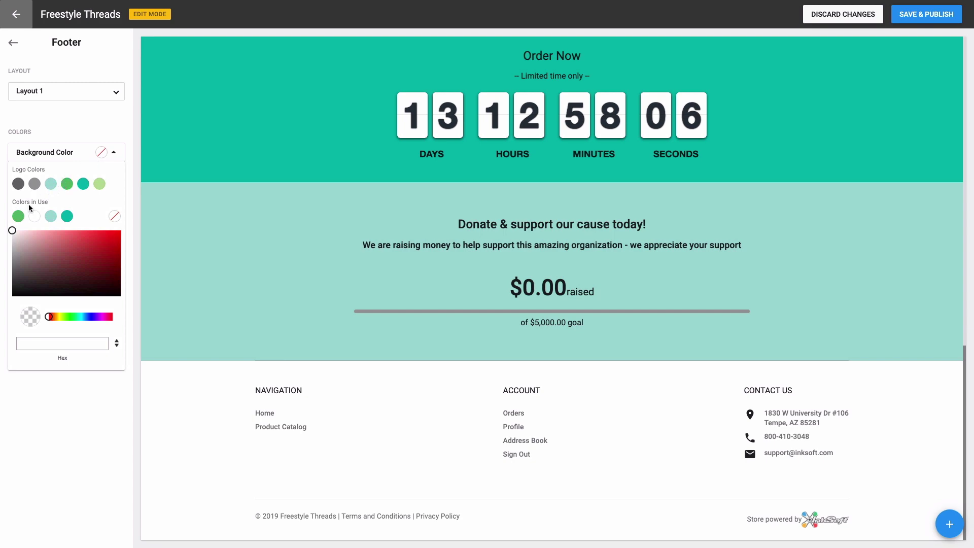
{"action": "left_click", "coordinate": [19, 217]}
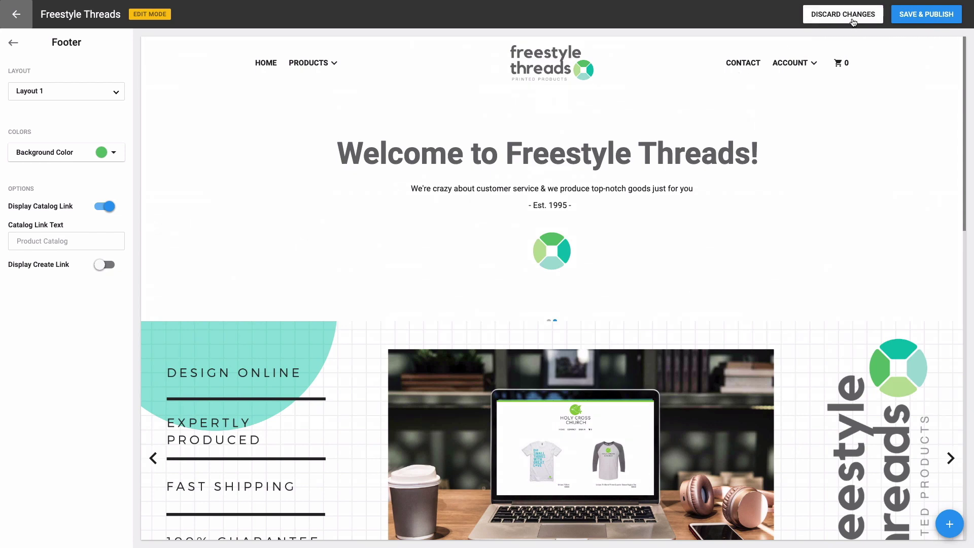
{"action": "left_click", "coordinate": [903, 23]}
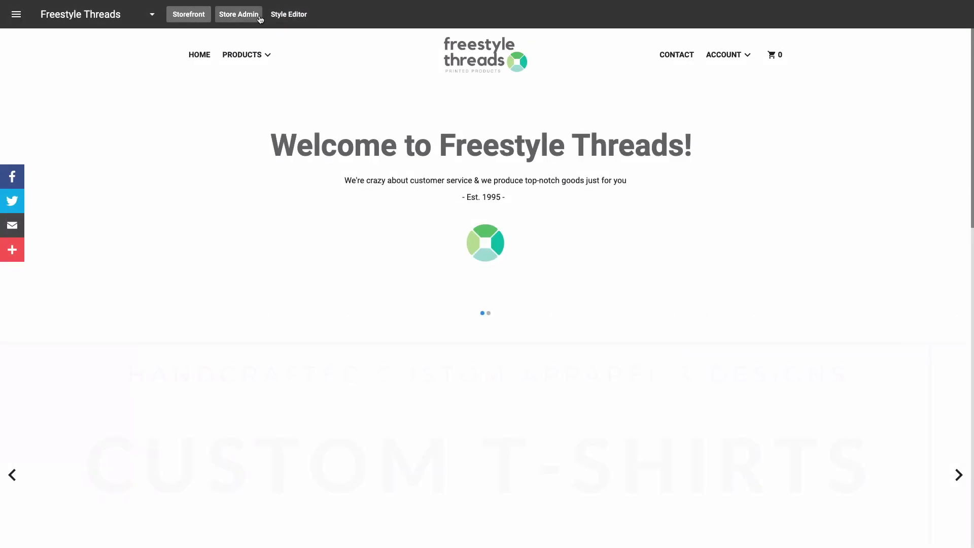
Step: Add USPS Priority Mail to the store's shipping methods in Store Admin settings
{"action": "left_click", "coordinate": [260, 19]}
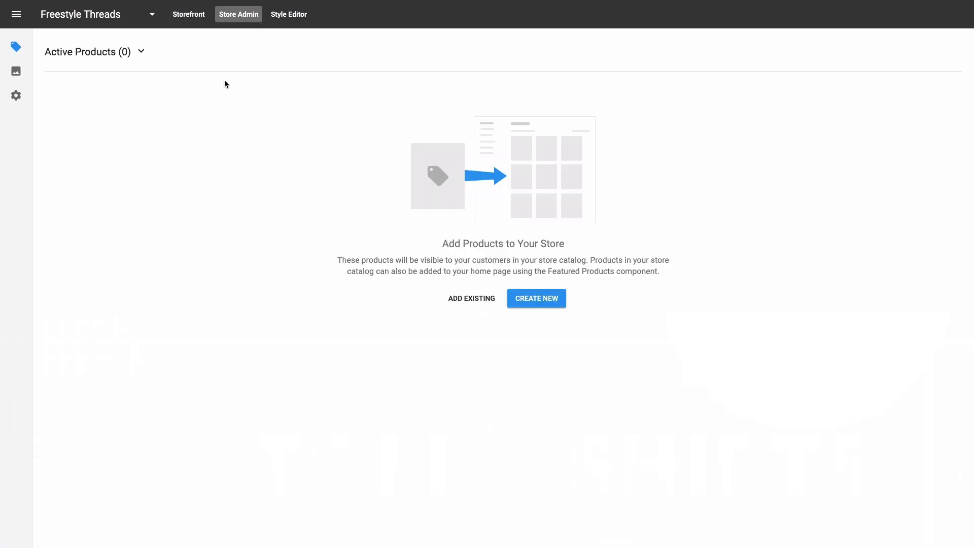
{"action": "left_click", "coordinate": [17, 96]}
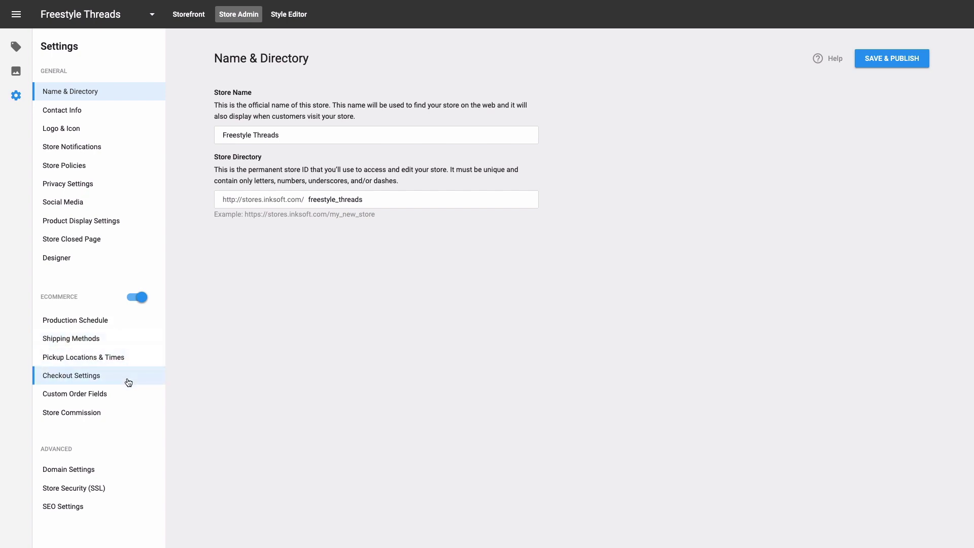
{"action": "left_click", "coordinate": [137, 345]}
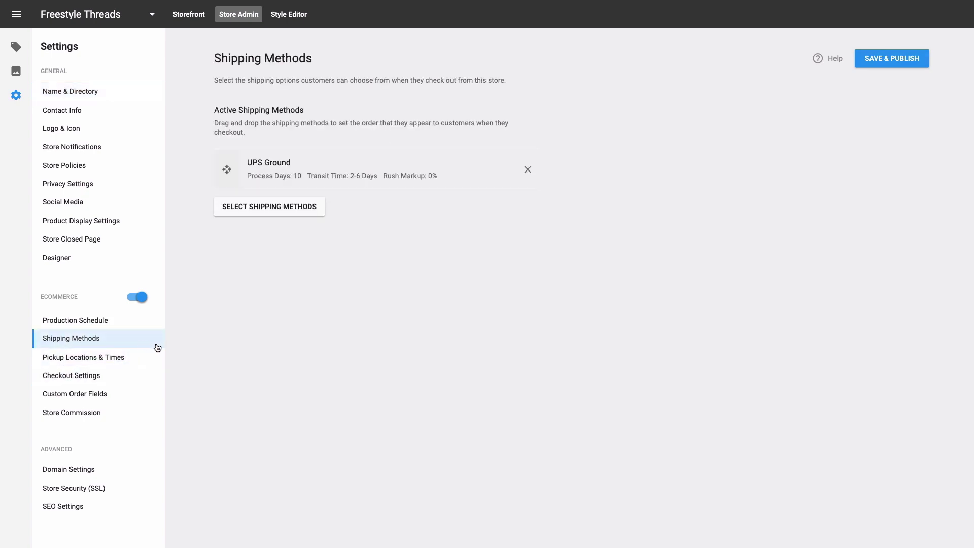
{"action": "left_click", "coordinate": [244, 211]}
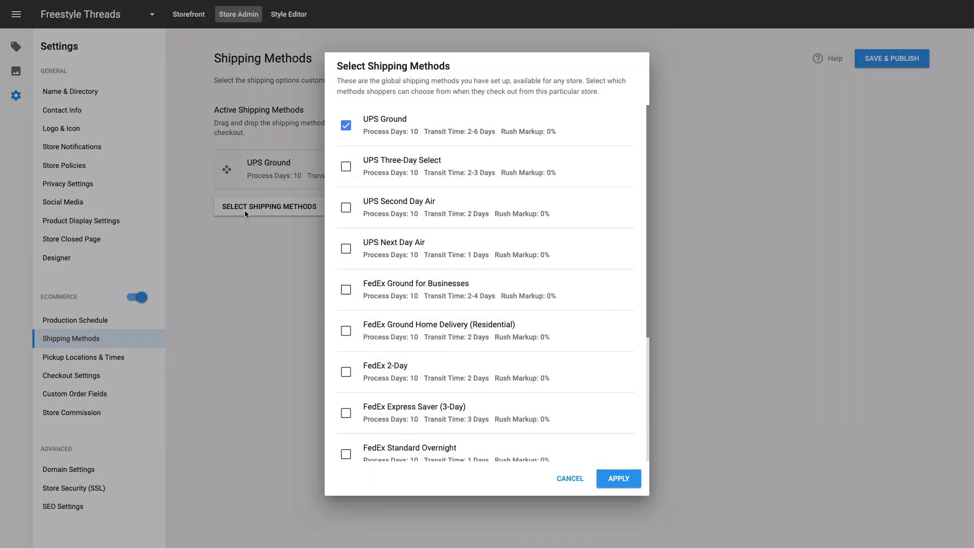
{"action": "scroll", "coordinate": [348, 224], "scroll_direction": "down", "scroll_amount": 2}
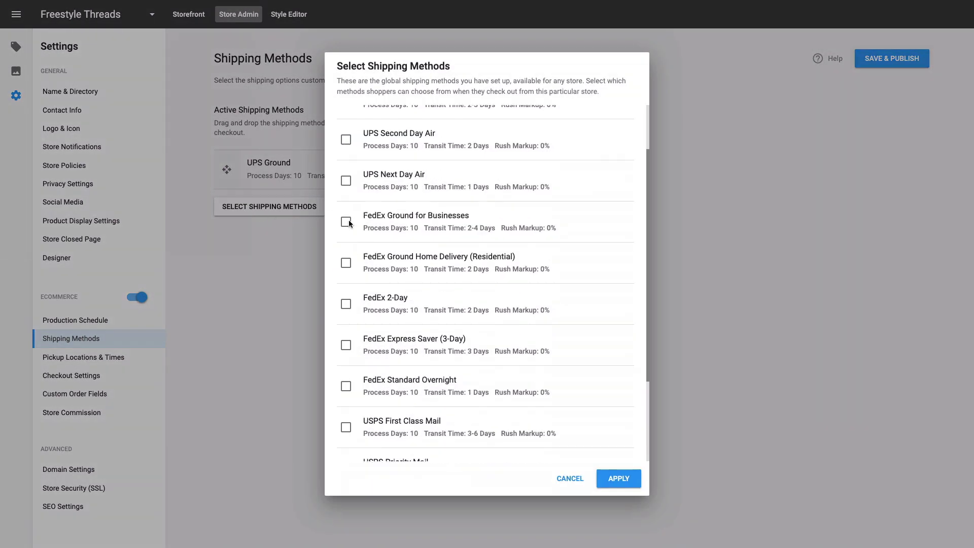
{"action": "scroll", "coordinate": [343, 228], "scroll_direction": "down", "scroll_amount": 3}
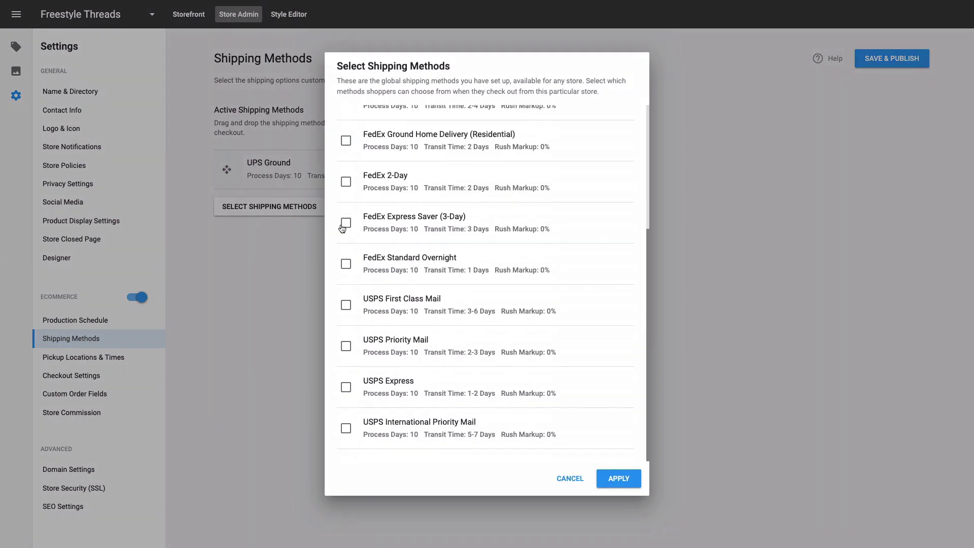
{"action": "left_click", "coordinate": [346, 347]}
{"action": "left_click", "coordinate": [609, 480]}
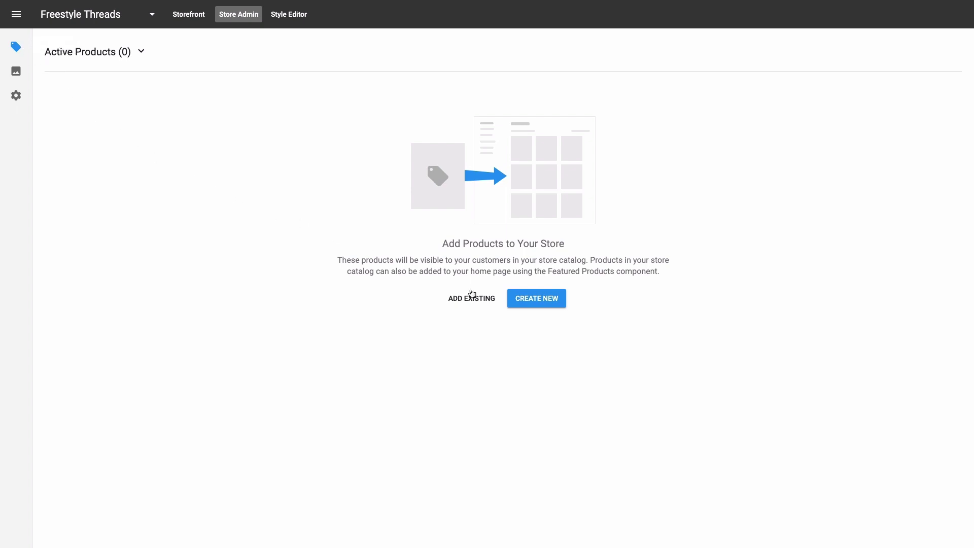
Step: Start a new product from the Hanes Nano-T Cotton T-Shirt and add Black to its colours
{"action": "left_click", "coordinate": [525, 305]}
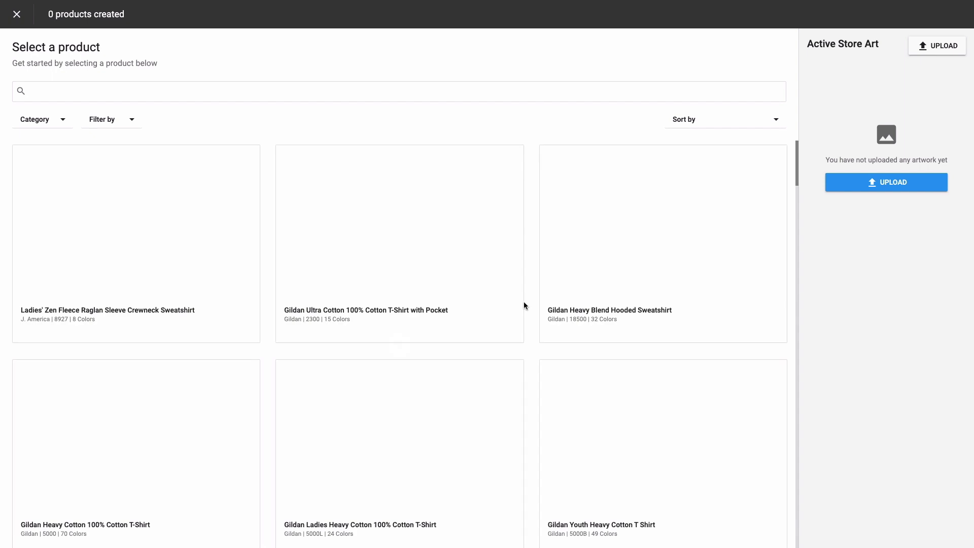
{"action": "scroll", "coordinate": [522, 313], "scroll_direction": "down", "scroll_amount": 3}
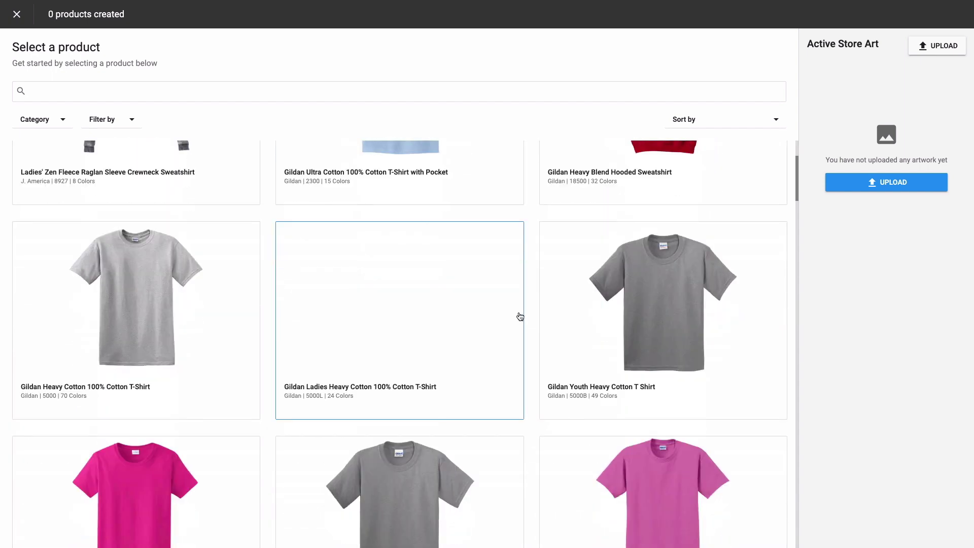
{"action": "scroll", "coordinate": [521, 316], "scroll_direction": "down", "scroll_amount": 2}
{"action": "scroll", "coordinate": [520, 317], "scroll_direction": "down", "scroll_amount": 2}
{"action": "scroll", "coordinate": [520, 316], "scroll_direction": "down", "scroll_amount": 4}
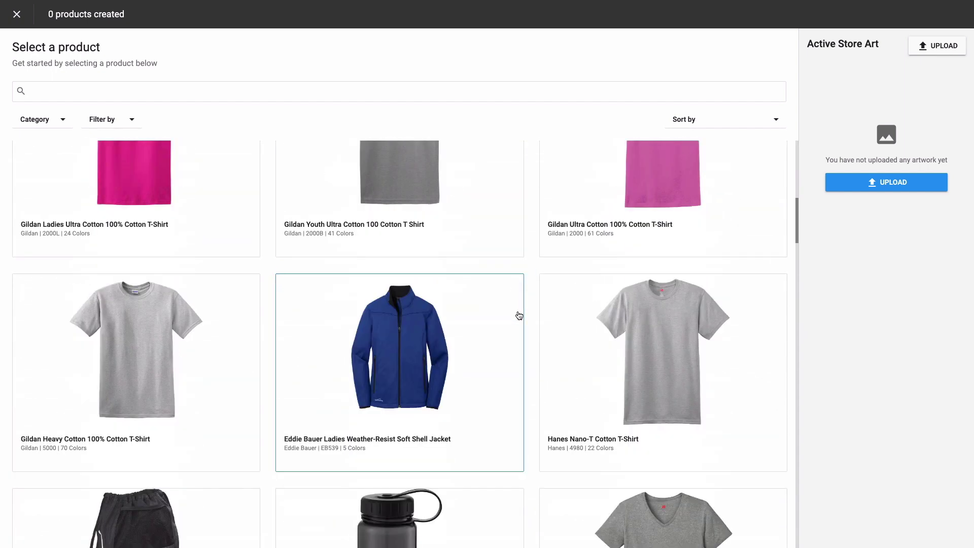
{"action": "scroll", "coordinate": [519, 316], "scroll_direction": "down", "scroll_amount": 5}
{"action": "scroll", "coordinate": [521, 314], "scroll_direction": "down", "scroll_amount": 1}
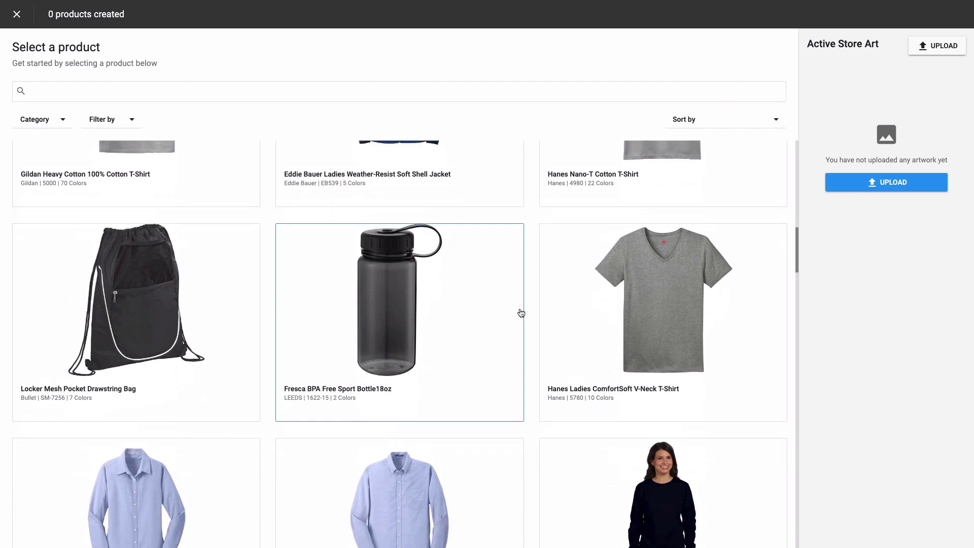
{"action": "scroll", "coordinate": [521, 313], "scroll_direction": "up", "scroll_amount": 4}
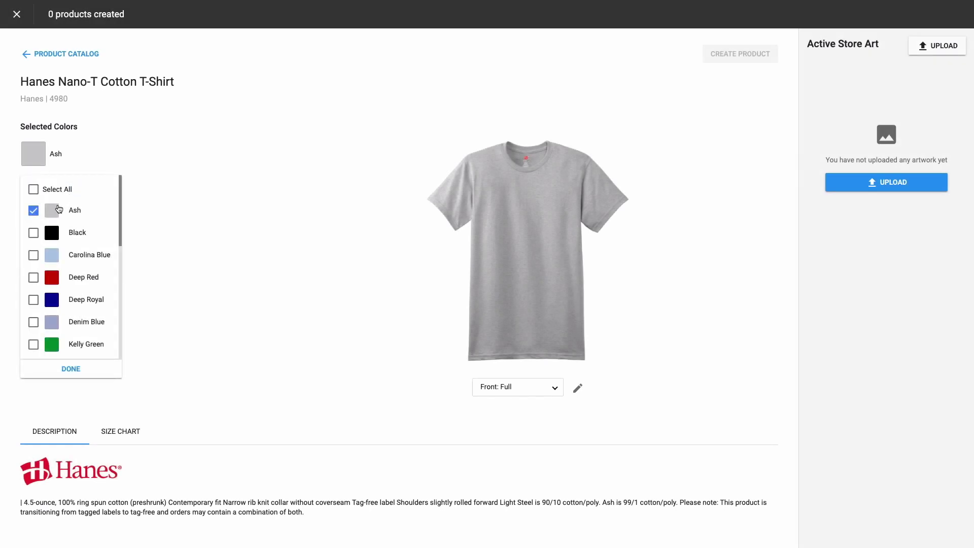
{"action": "left_click", "coordinate": [34, 233]}
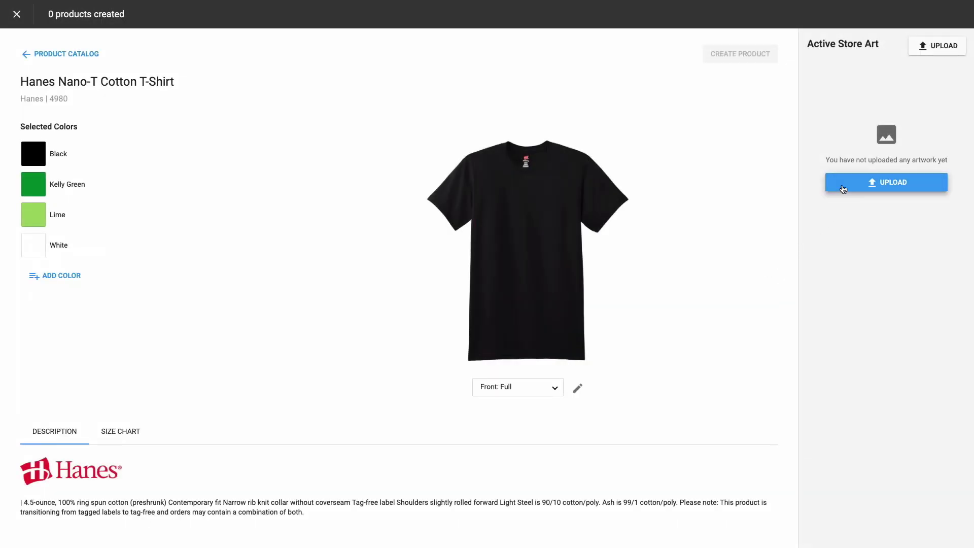
Step: Upload the Freestyle Threads logo file as store print artwork
{"action": "left_click", "coordinate": [843, 188]}
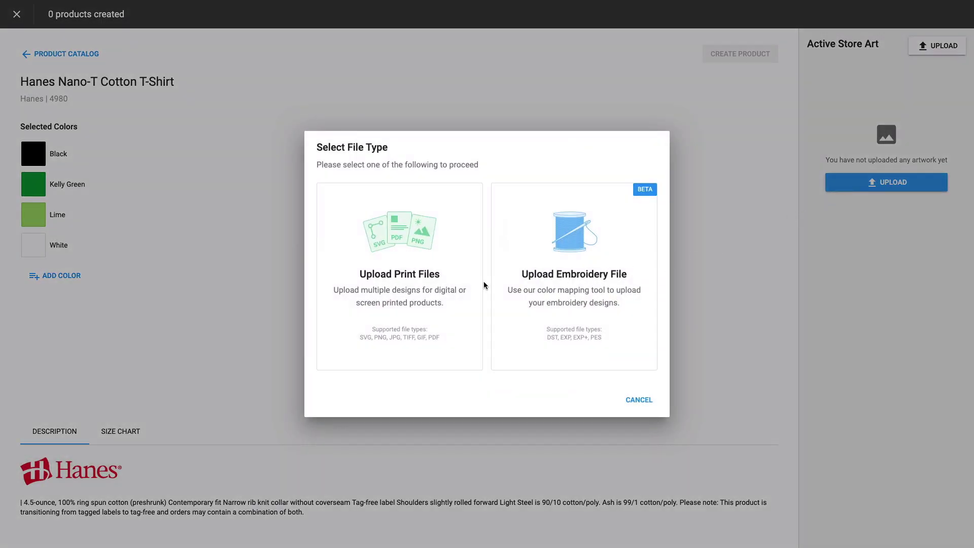
{"action": "left_click", "coordinate": [458, 288]}
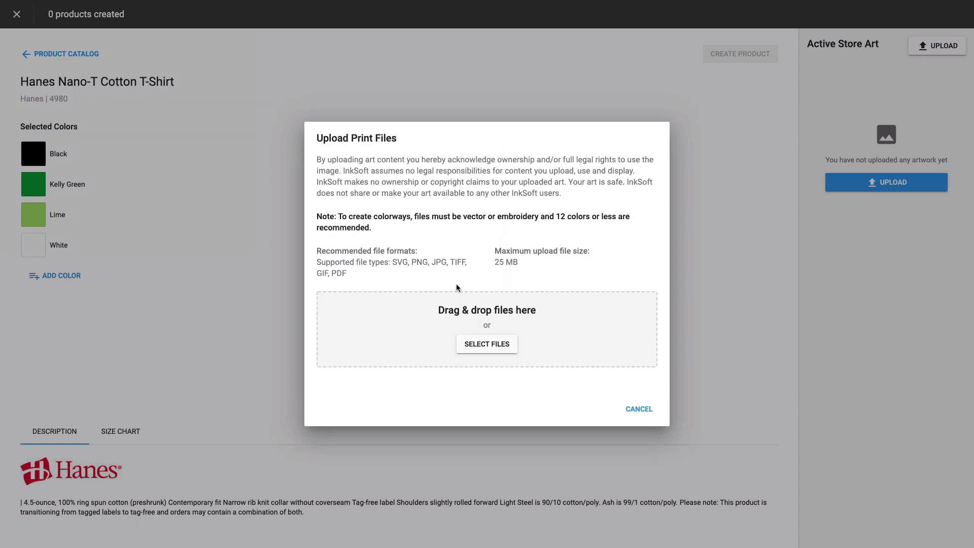
{"action": "left_click", "coordinate": [471, 346]}
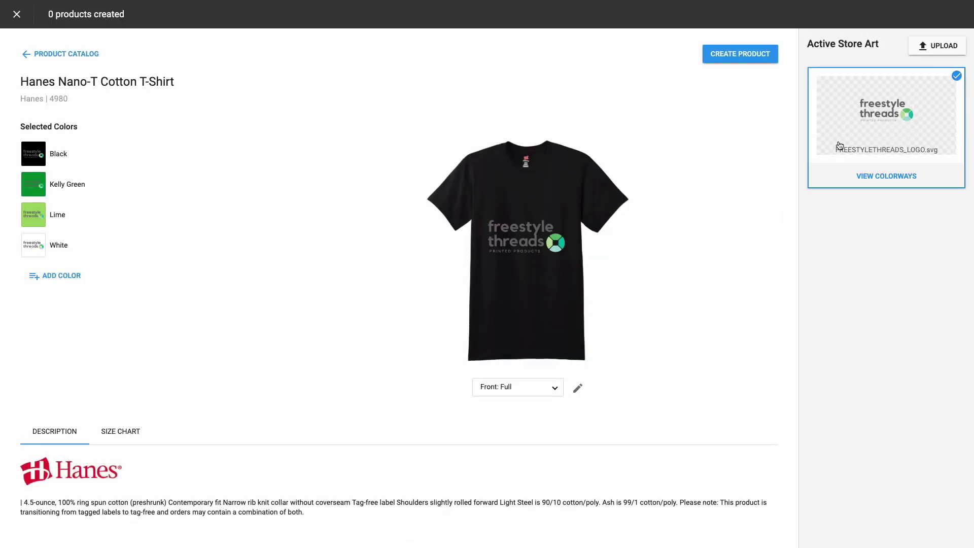
Step: Add a new logo colorway, shrink the logo slightly on the shirt, and create the product
{"action": "left_click", "coordinate": [860, 176]}
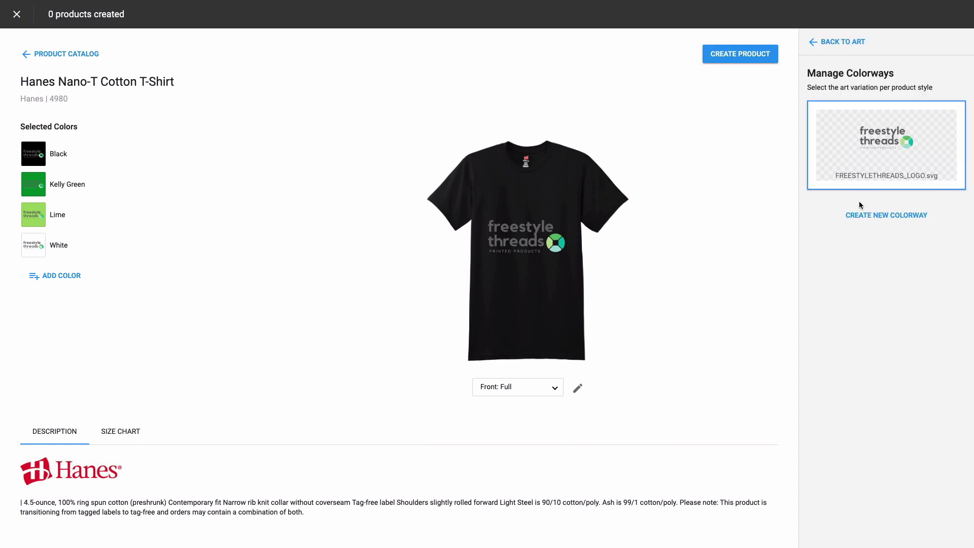
{"action": "left_click", "coordinate": [860, 217]}
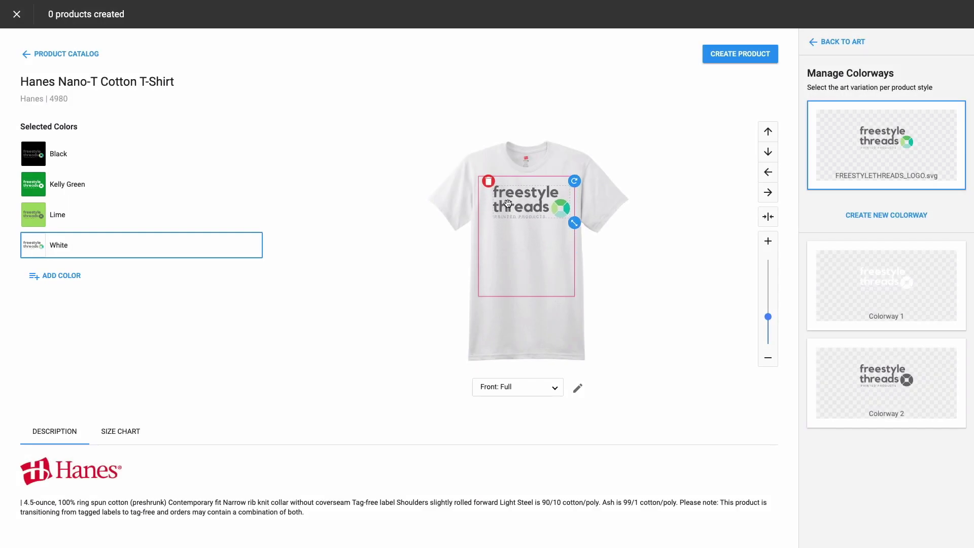
{"action": "left_click_drag", "start_coordinate": [565, 222], "coordinate": [558, 205]}
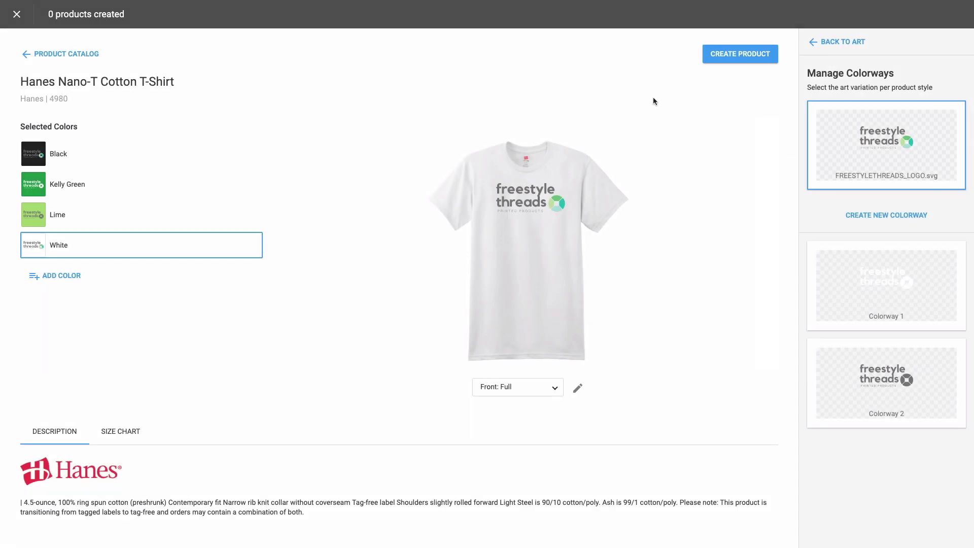
{"action": "left_click", "coordinate": [709, 61]}
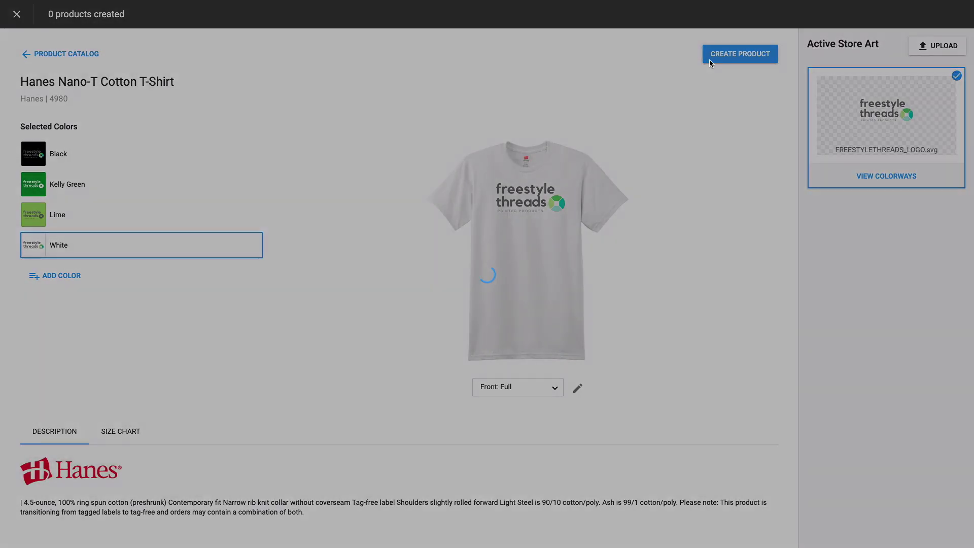
Step: Review the four created products and proceed to the Product Details page
{"action": "scroll", "coordinate": [558, 203], "scroll_direction": "down", "scroll_amount": 4}
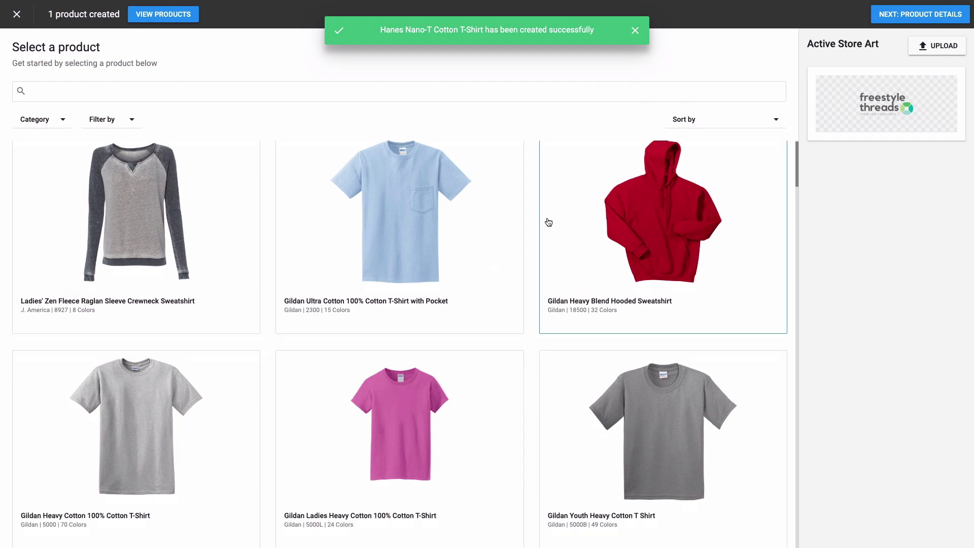
{"action": "scroll", "coordinate": [533, 233], "scroll_direction": "down", "scroll_amount": 4}
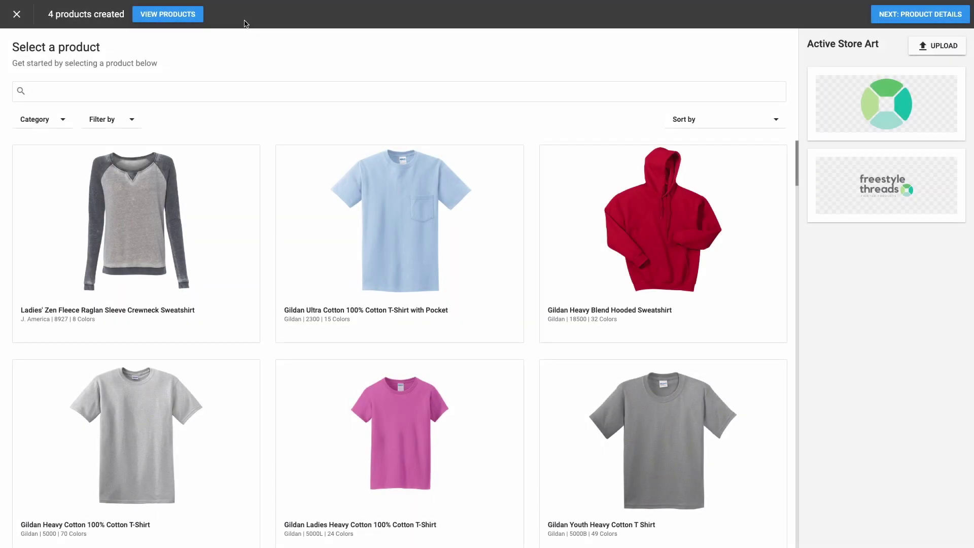
{"action": "left_click", "coordinate": [200, 15]}
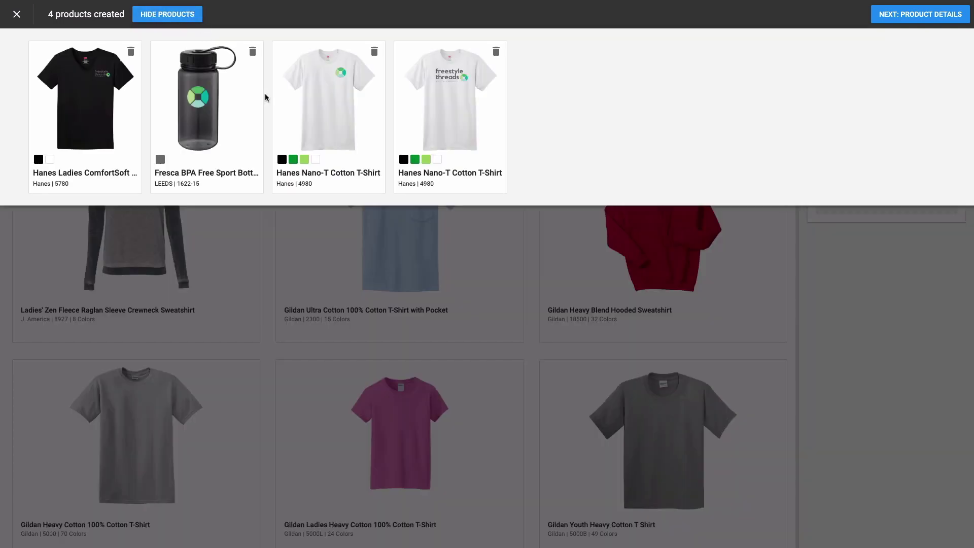
{"action": "left_click", "coordinate": [893, 26]}
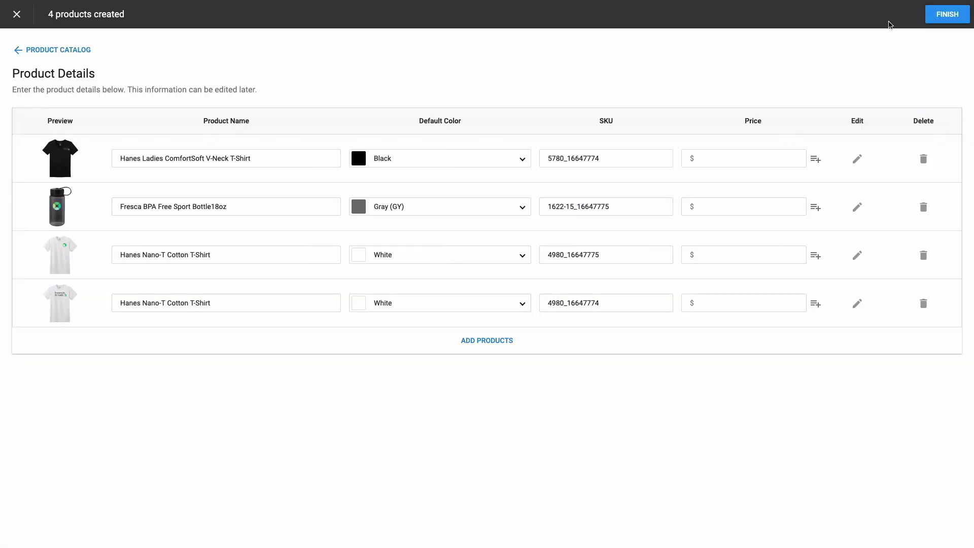
Step: Rename the first product 'Ladies Freestyle Threads' and set default colours White (first) and Black (third)
{"action": "left_click_drag", "start_coordinate": [205, 159], "coordinate": [107, 152]}
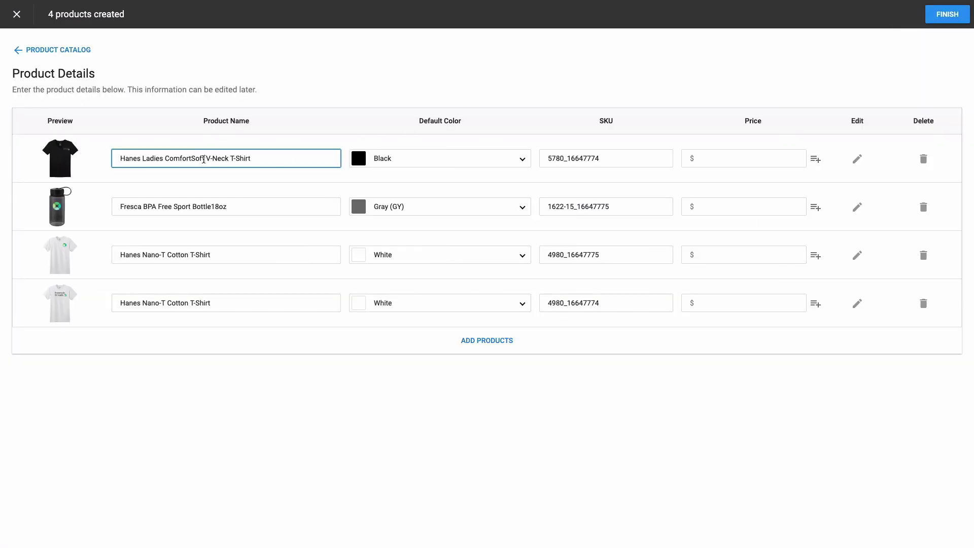
{"action": "type", "text": "La"}
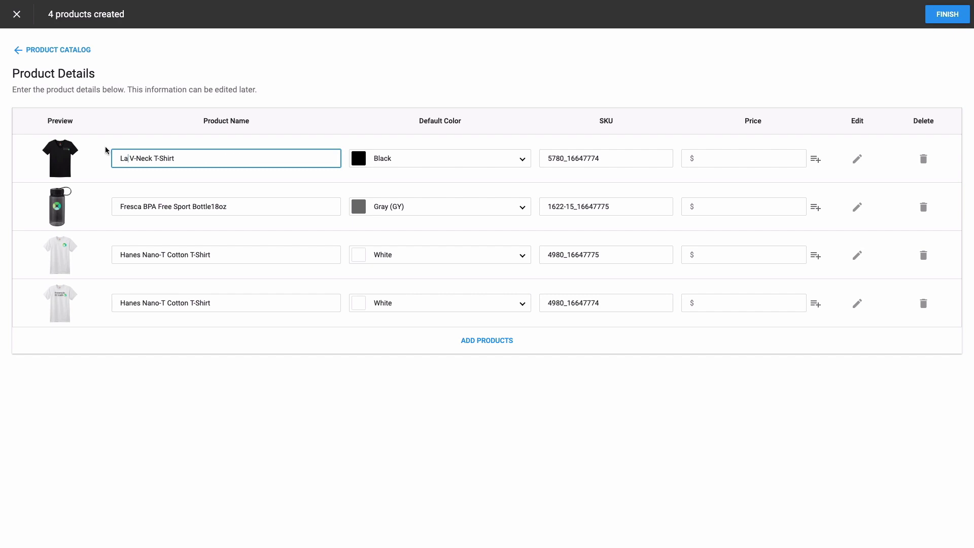
{"action": "type", "text": "dies Free"}
{"action": "type", "text": "style"}
{"action": "type", "text": " Threads"}
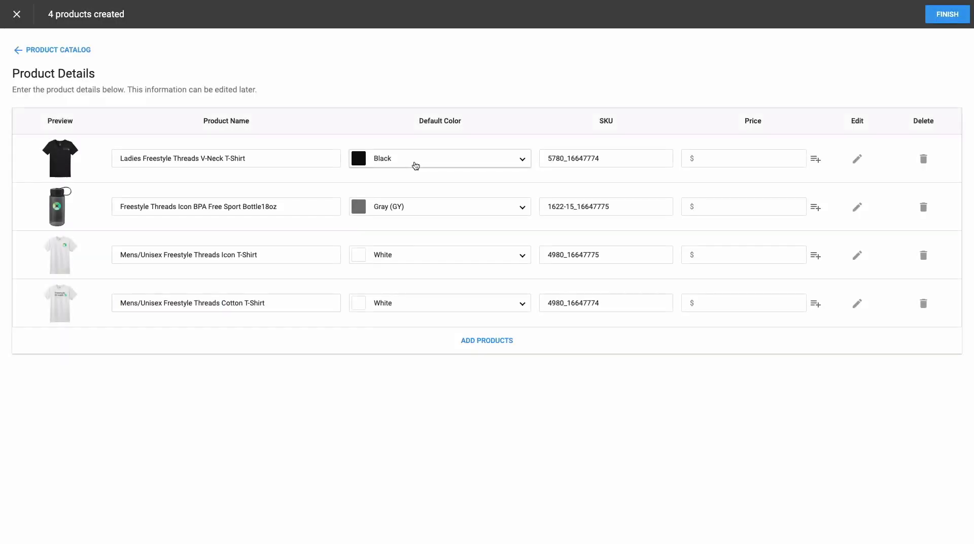
{"action": "left_click", "coordinate": [414, 165]}
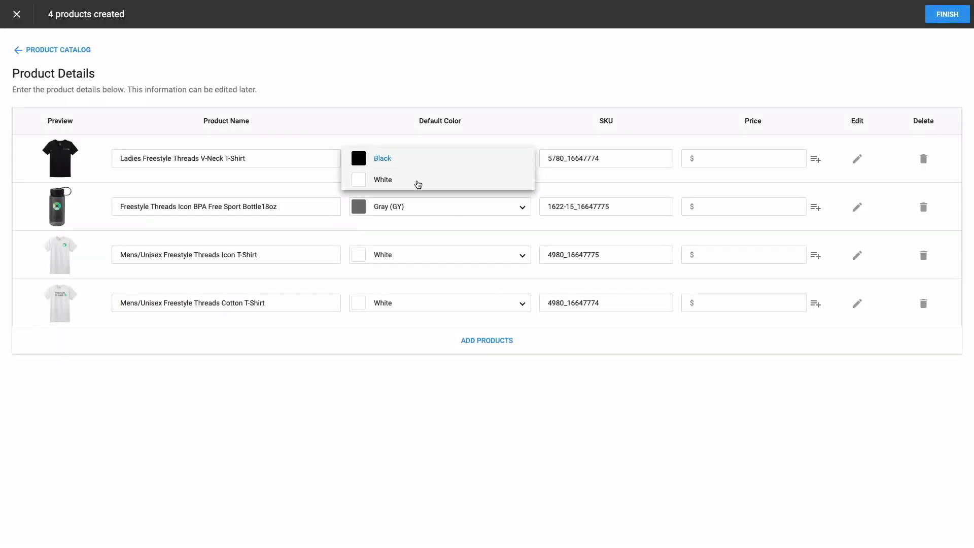
{"action": "left_click", "coordinate": [418, 184]}
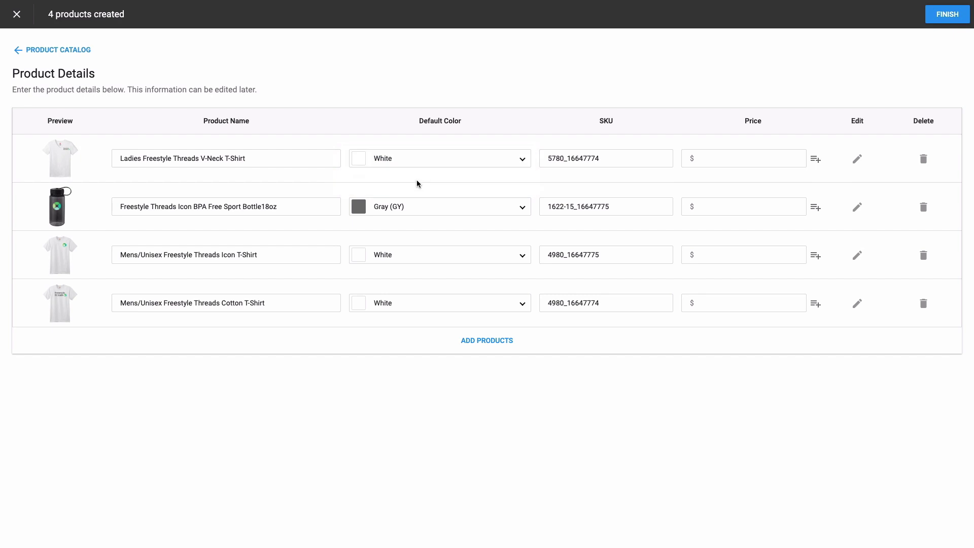
{"action": "left_click", "coordinate": [417, 256]}
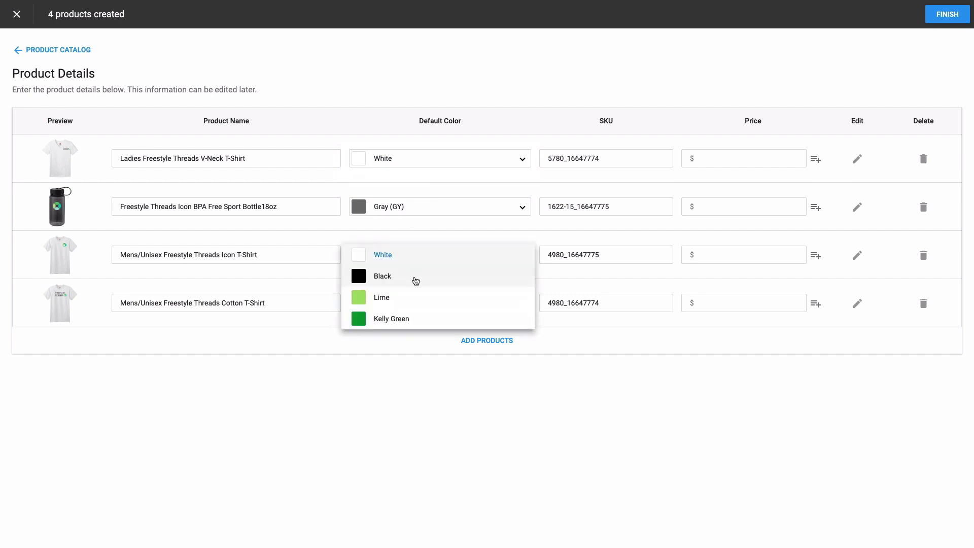
{"action": "left_click", "coordinate": [414, 276]}
Step: Replace the first two SKU number suffixes with FT and save the four products
{"action": "left_click_drag", "start_coordinate": [567, 158], "coordinate": [612, 163]}
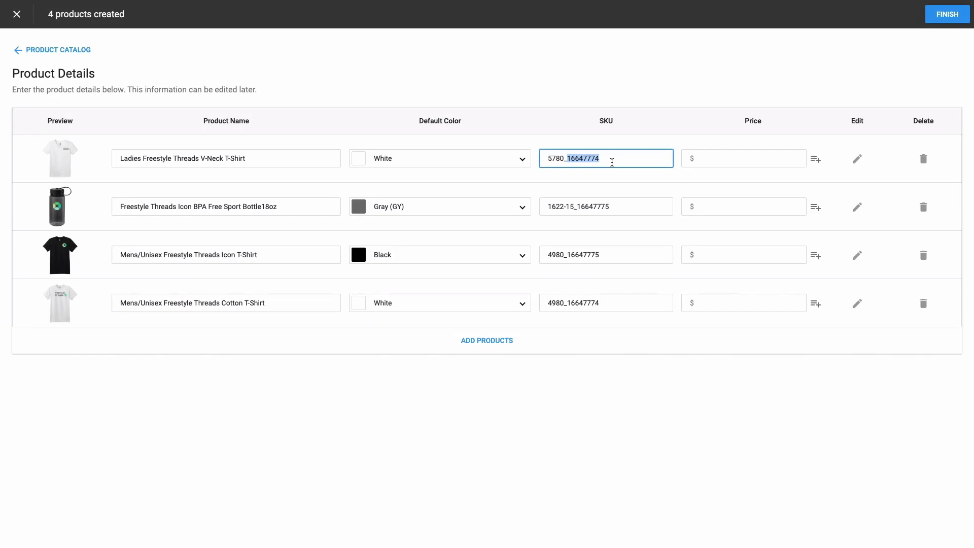
{"action": "type", "text": "FT"}
{"action": "left_click_drag", "start_coordinate": [610, 207], "coordinate": [582, 207]}
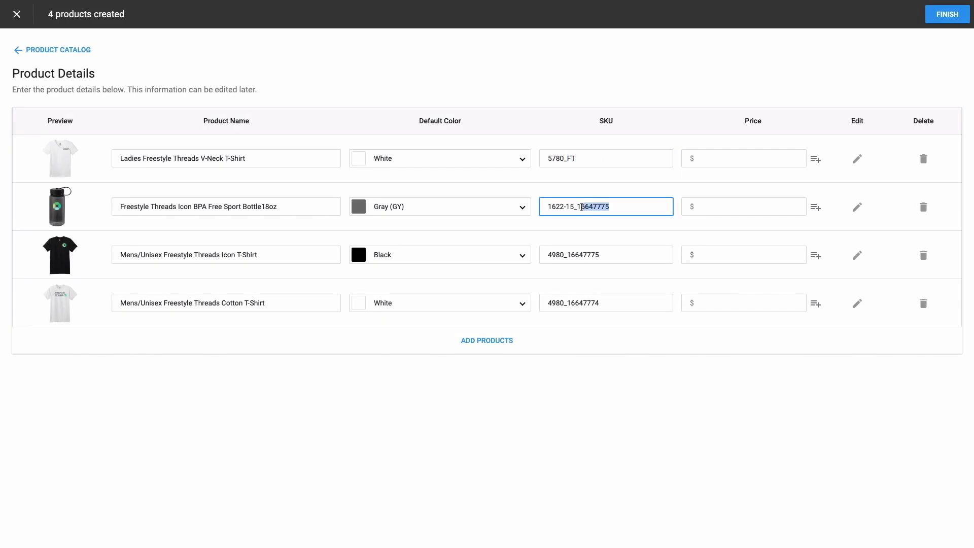
{"action": "type", "text": "FT"}
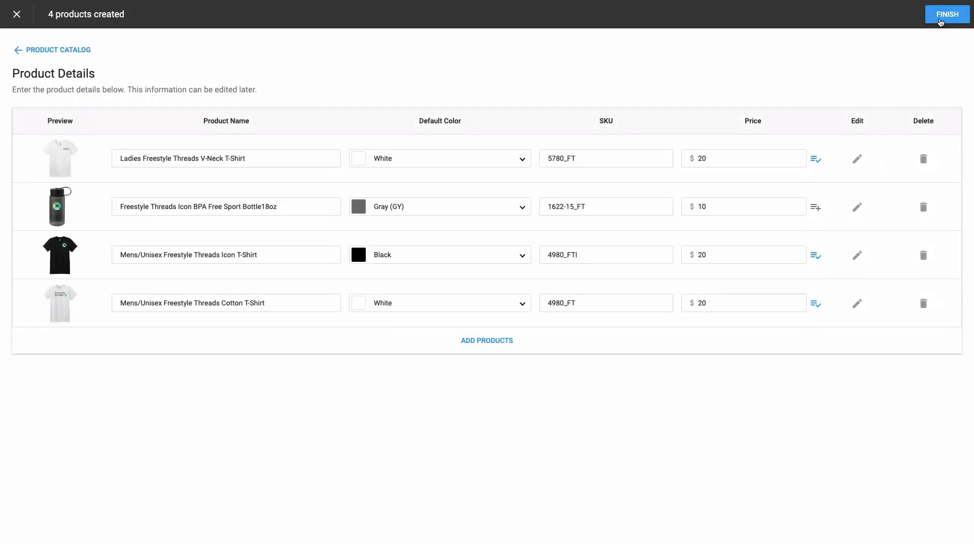
{"action": "left_click", "coordinate": [940, 22]}
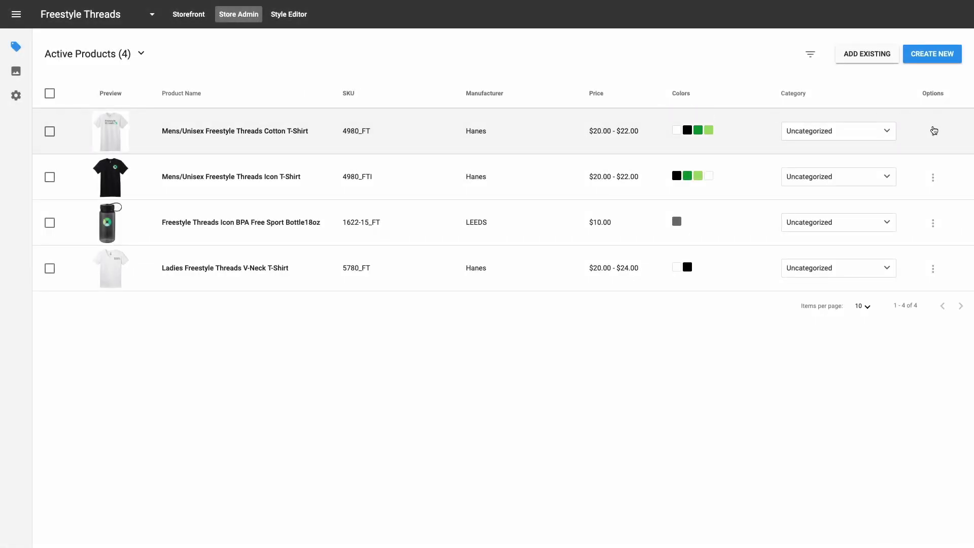
Step: Edit the Cotton T-Shirt, browse its category list, and view its Personalization settings
{"action": "left_click", "coordinate": [935, 133]}
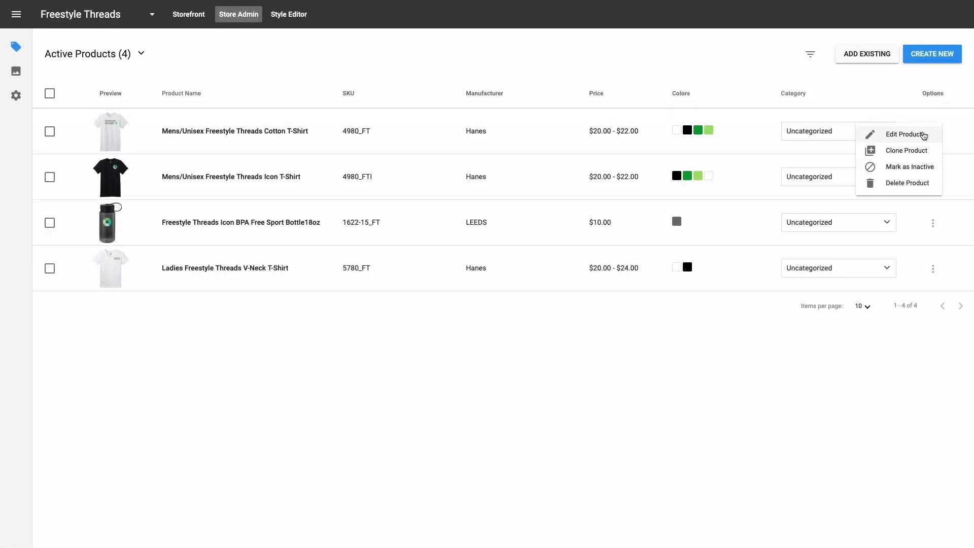
{"action": "left_click", "coordinate": [923, 135]}
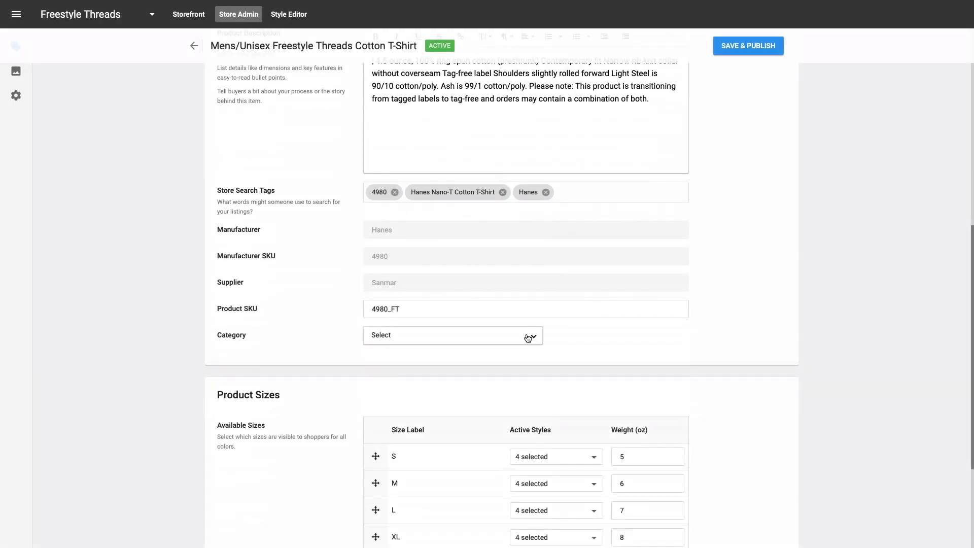
{"action": "left_click", "coordinate": [527, 337]}
{"action": "scroll", "coordinate": [496, 371], "scroll_direction": "down", "scroll_amount": 2}
{"action": "scroll", "coordinate": [488, 378], "scroll_direction": "down", "scroll_amount": 5}
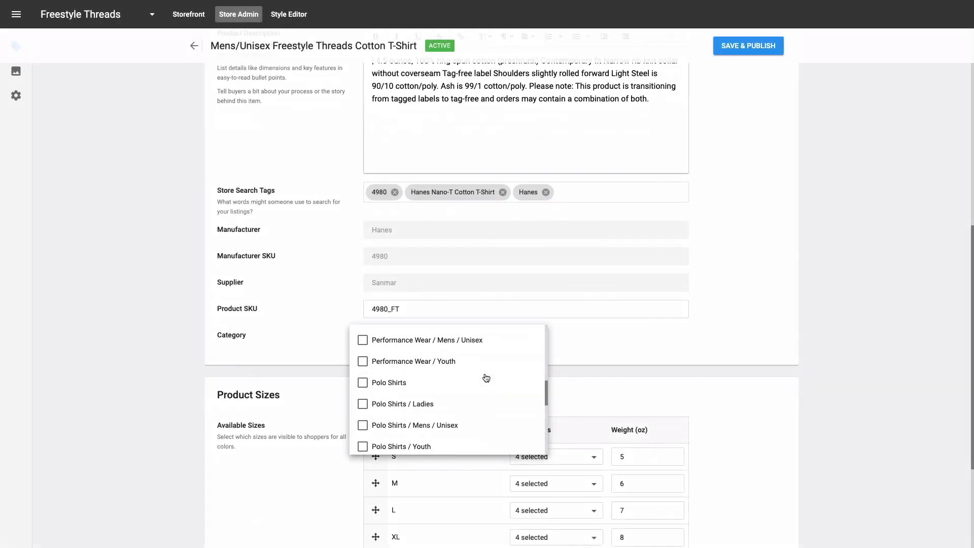
{"action": "scroll", "coordinate": [486, 378], "scroll_direction": "down", "scroll_amount": 1}
{"action": "scroll", "coordinate": [486, 376], "scroll_direction": "down", "scroll_amount": 10}
{"action": "scroll", "coordinate": [439, 377], "scroll_direction": "up", "scroll_amount": 1}
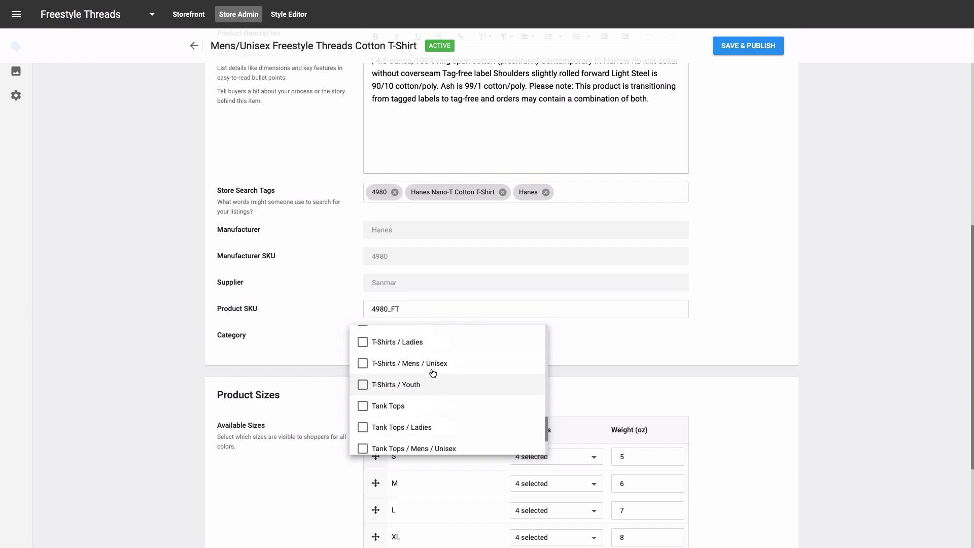
{"action": "scroll", "coordinate": [433, 373], "scroll_direction": "up", "scroll_amount": 1}
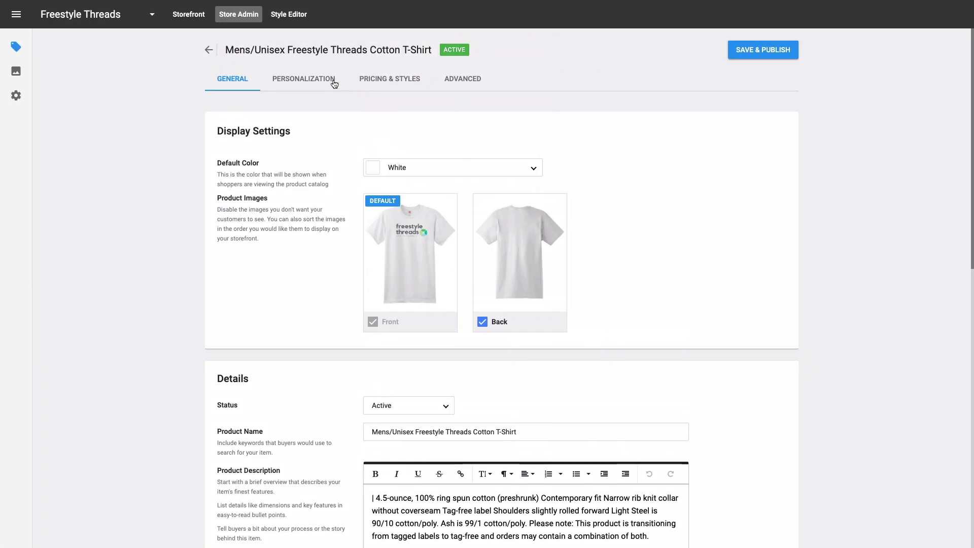
{"action": "left_click", "coordinate": [334, 82]}
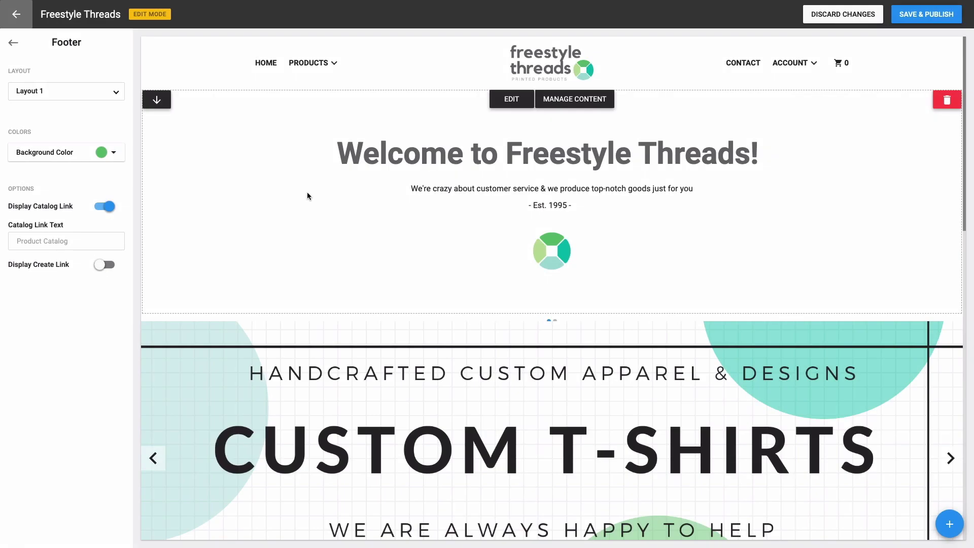
Step: Feature the Icon Tee, Sport Bottle, Ladies V-Neck and Cotton T-Shirt, Cotton T-Shirt first
{"action": "scroll", "coordinate": [327, 227], "scroll_direction": "down", "scroll_amount": 3}
{"action": "scroll", "coordinate": [328, 229], "scroll_direction": "down", "scroll_amount": 5}
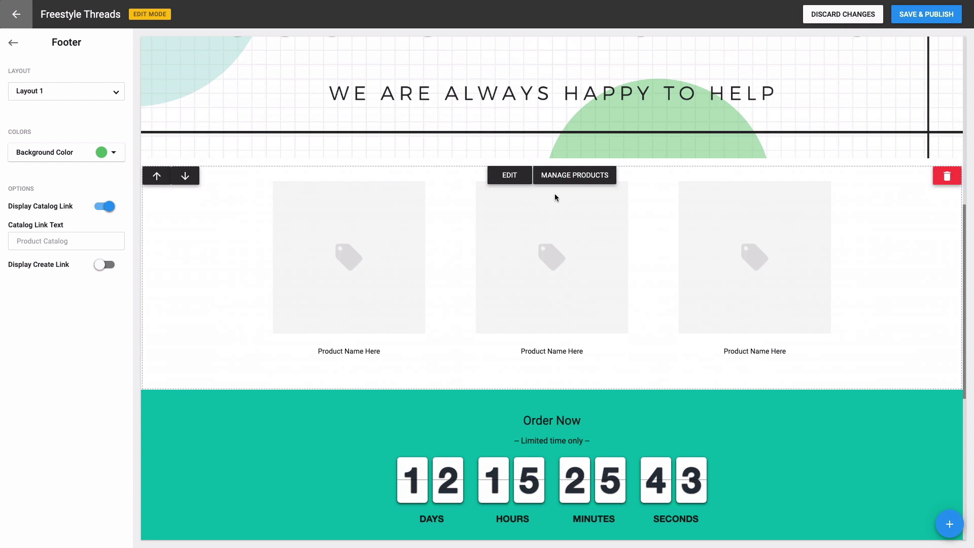
{"action": "left_click", "coordinate": [562, 182]}
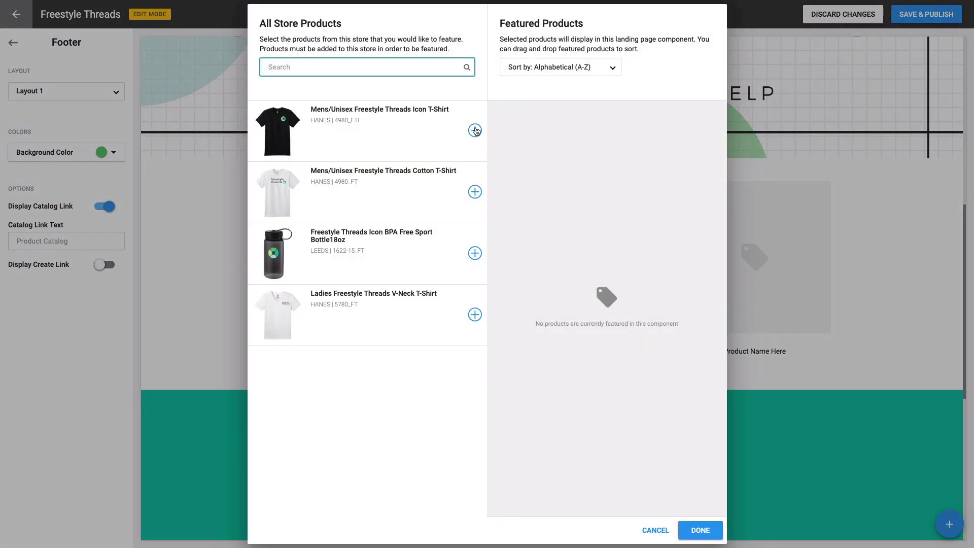
{"action": "left_click", "coordinate": [476, 133]}
{"action": "left_click", "coordinate": [475, 194]}
{"action": "left_click", "coordinate": [475, 192]}
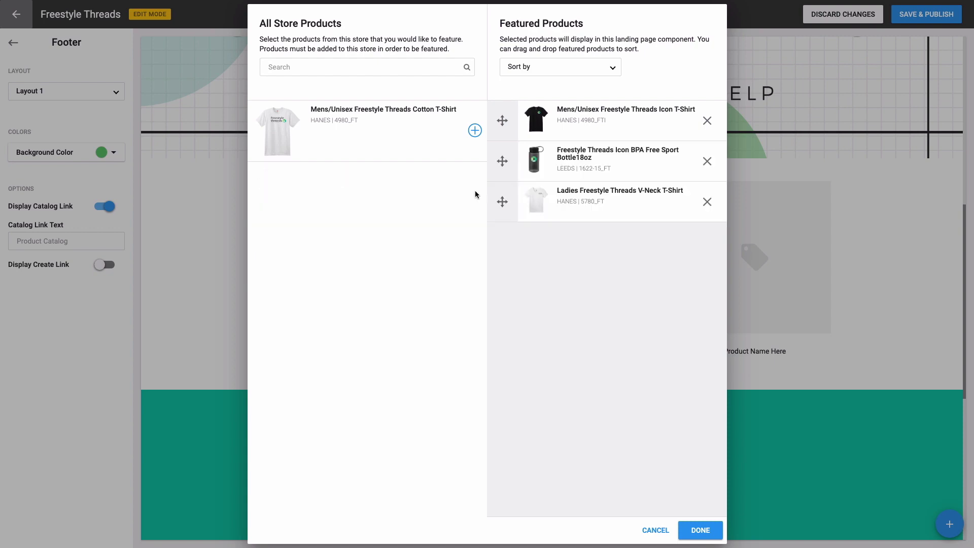
{"action": "left_click", "coordinate": [475, 131]}
{"action": "left_click_drag", "start_coordinate": [502, 242], "coordinate": [550, 135]}
{"action": "left_click", "coordinate": [701, 529]}
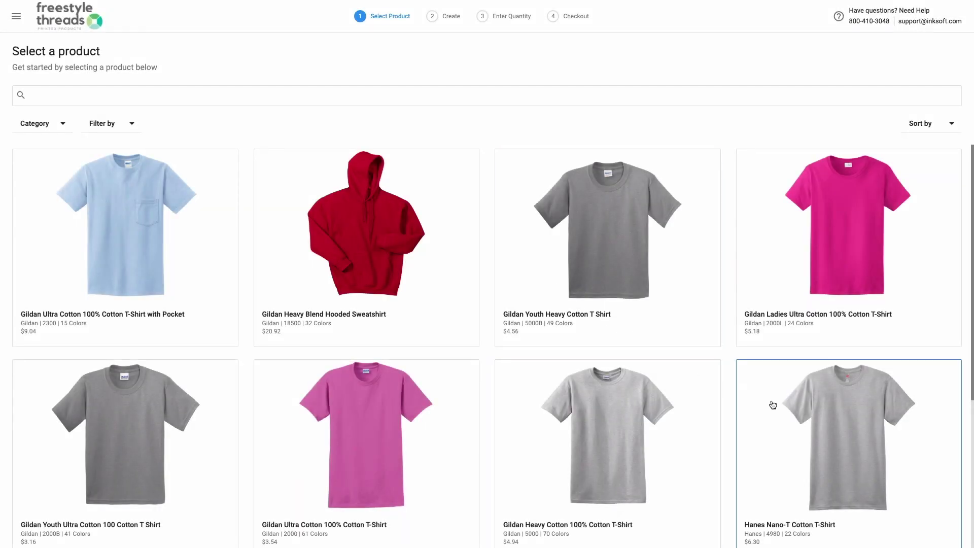
Step: Add the tree clip art to the lime Hanes Nano-T and move it higher
{"action": "left_click", "coordinate": [863, 417]}
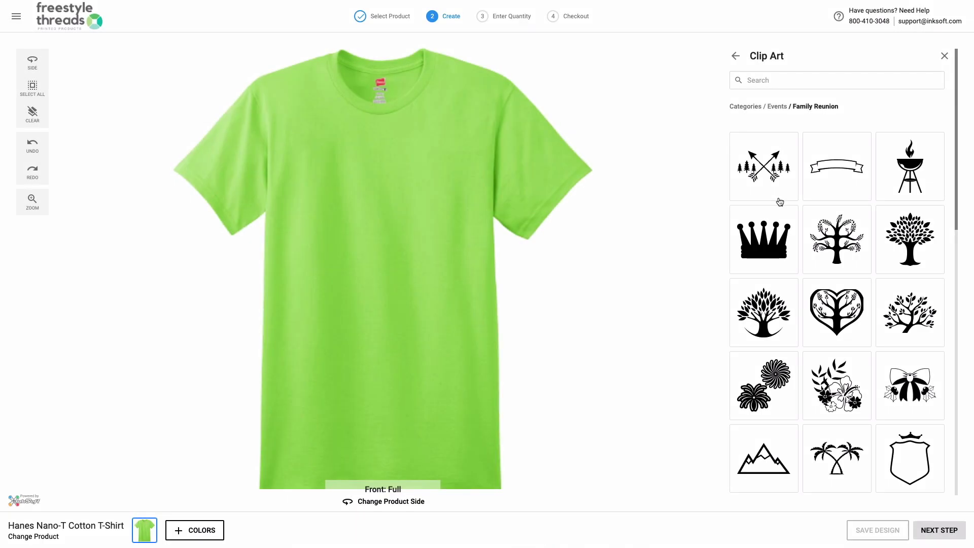
{"action": "scroll", "coordinate": [780, 202], "scroll_direction": "down", "scroll_amount": 1}
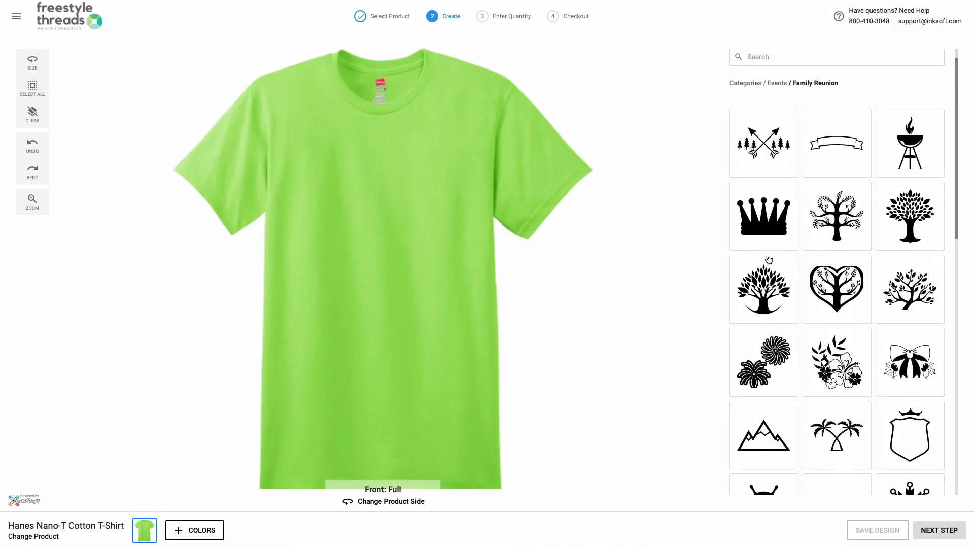
{"action": "left_click", "coordinate": [767, 274]}
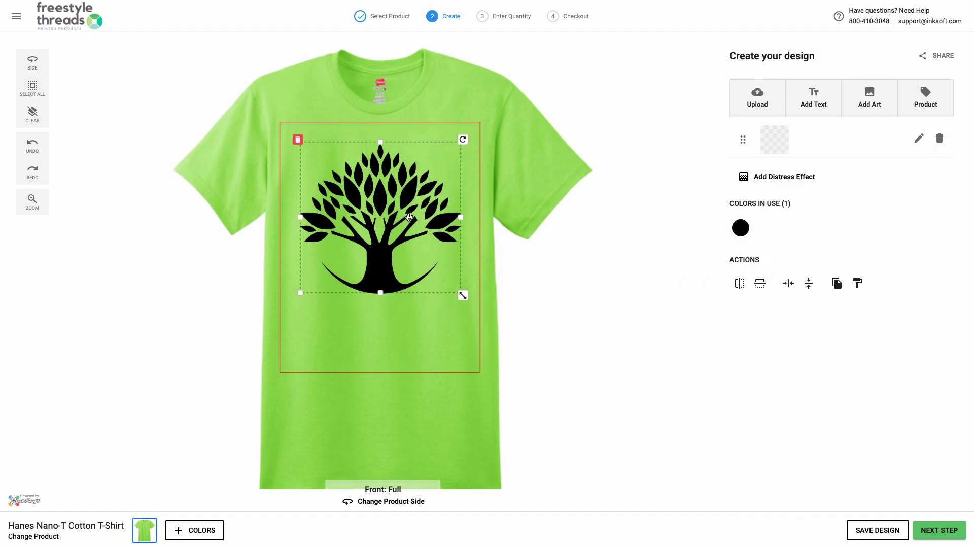
{"action": "left_click_drag", "start_coordinate": [408, 251], "coordinate": [410, 208]}
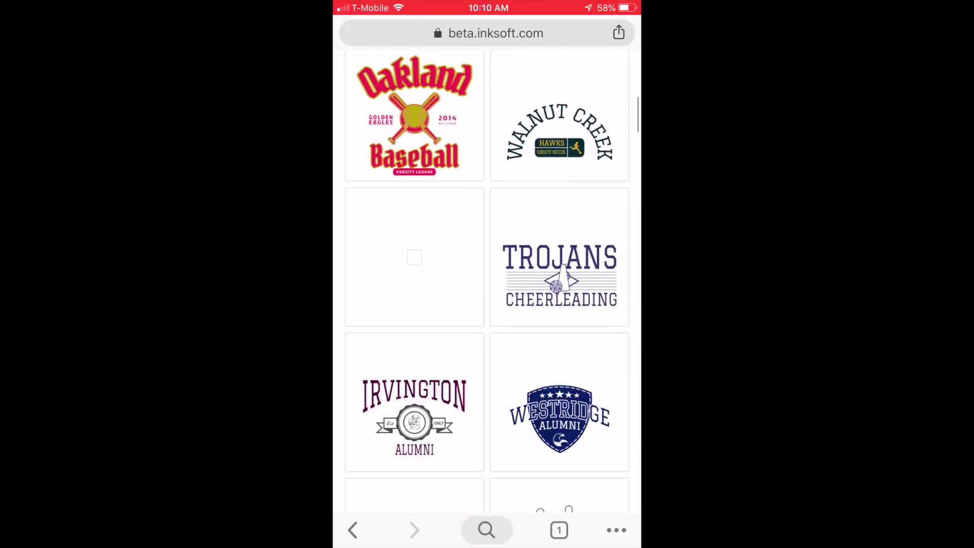
{"action": "scroll", "coordinate": [487, 282], "scroll_direction": "down", "scroll_amount": 5}
Step: Edit the Bowling Tournament design's year text and add 30 white shirts ($318.60) to the cart
{"action": "left_click", "coordinate": [559, 264]}
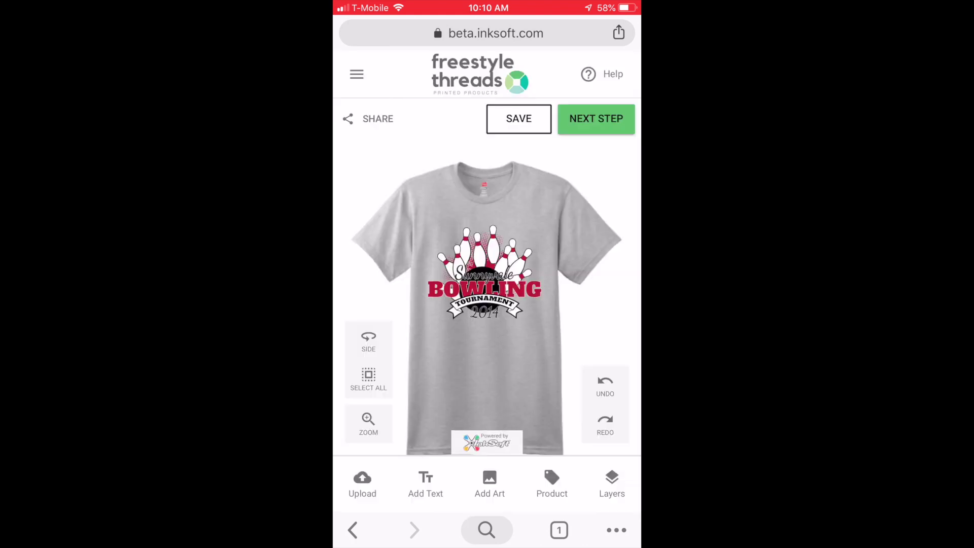
{"action": "left_click", "coordinate": [367, 446]}
{"action": "left_click", "coordinate": [484, 132]}
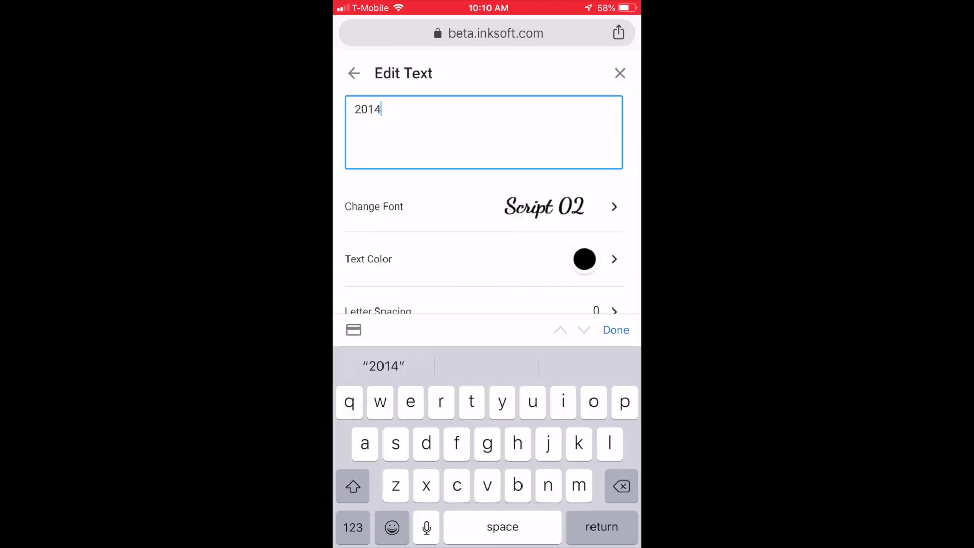
{"action": "key", "text": "BackSpace"}
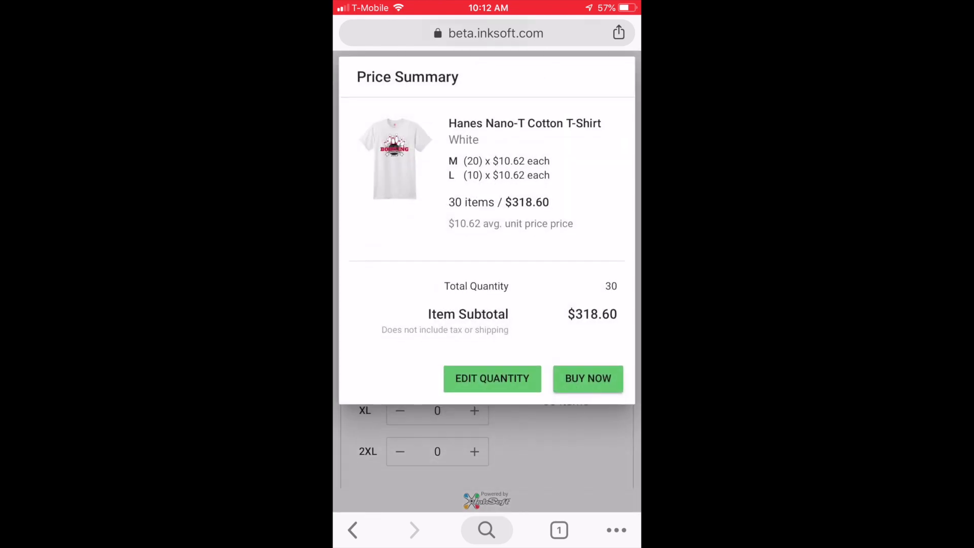
{"action": "left_click", "coordinate": [588, 379]}
{"action": "left_click", "coordinate": [579, 245]}
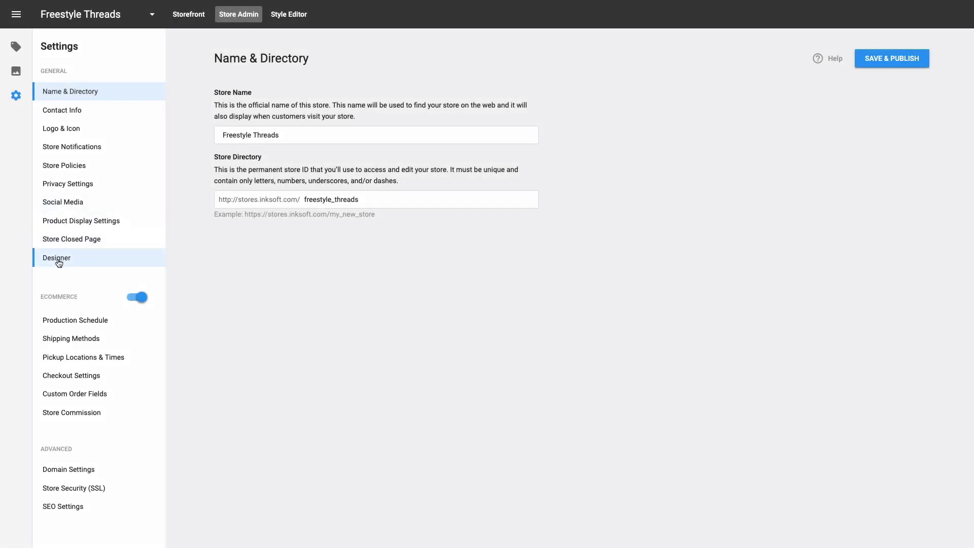
Step: Confirm the store's Designer setting is On and review its customization options
{"action": "left_click", "coordinate": [59, 262]}
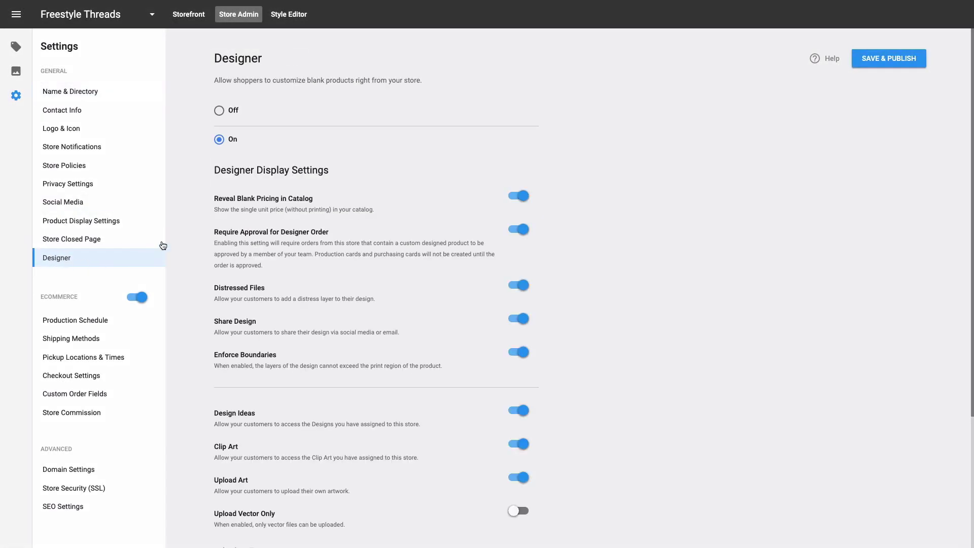
{"action": "scroll", "coordinate": [257, 193], "scroll_direction": "down", "scroll_amount": 3}
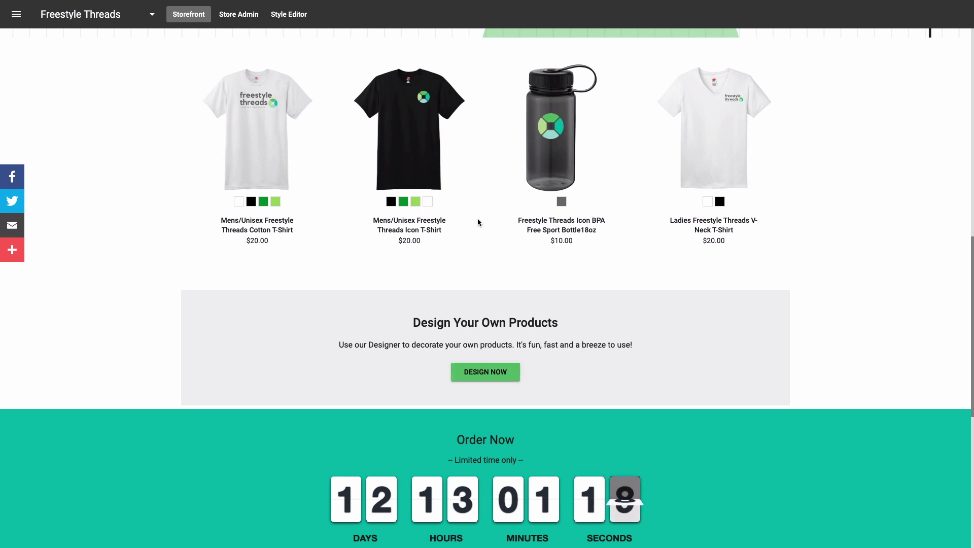
{"action": "scroll", "coordinate": [476, 215], "scroll_direction": "up", "scroll_amount": 15}
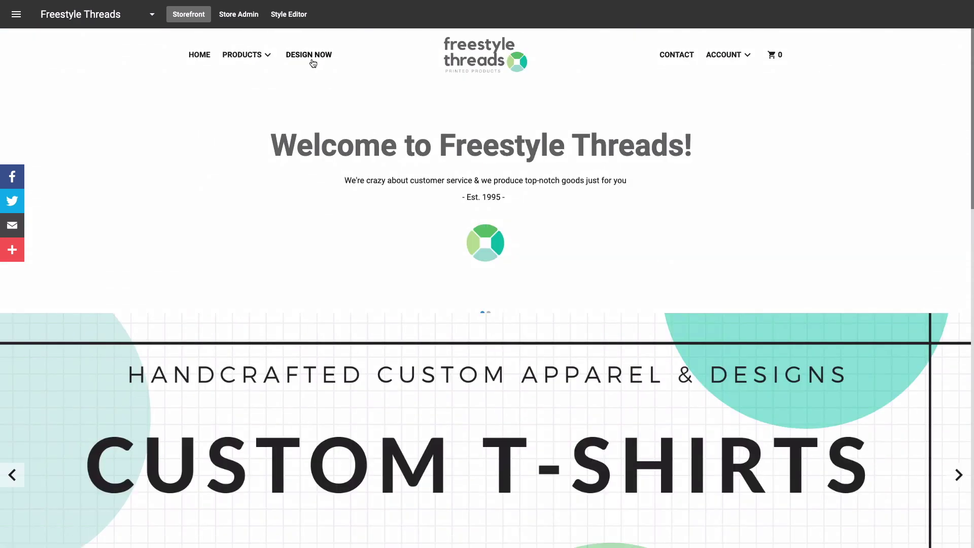
Step: Shrink the tiger, lower it toward the TIGRE text, and add black as a second shirt colour
{"action": "left_click", "coordinate": [312, 55]}
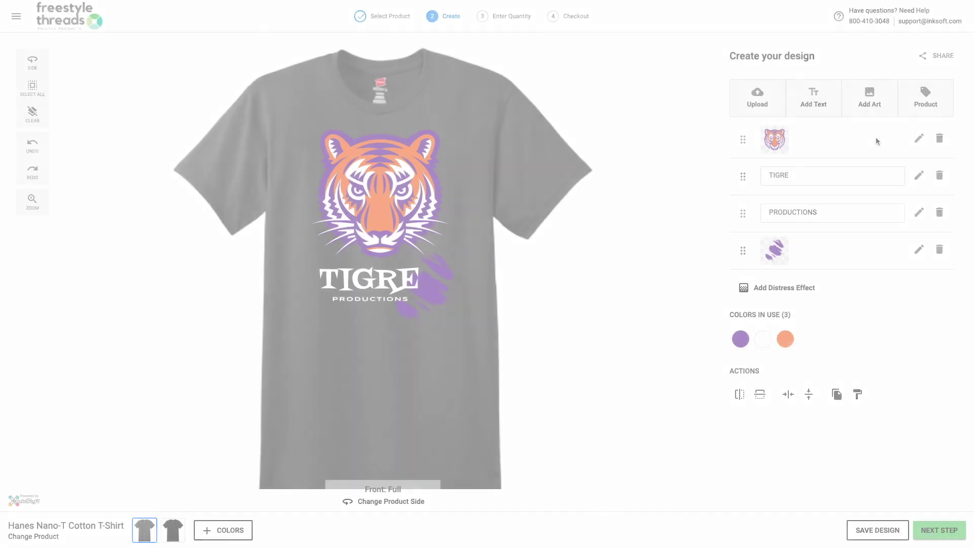
{"action": "left_click", "coordinate": [918, 139]}
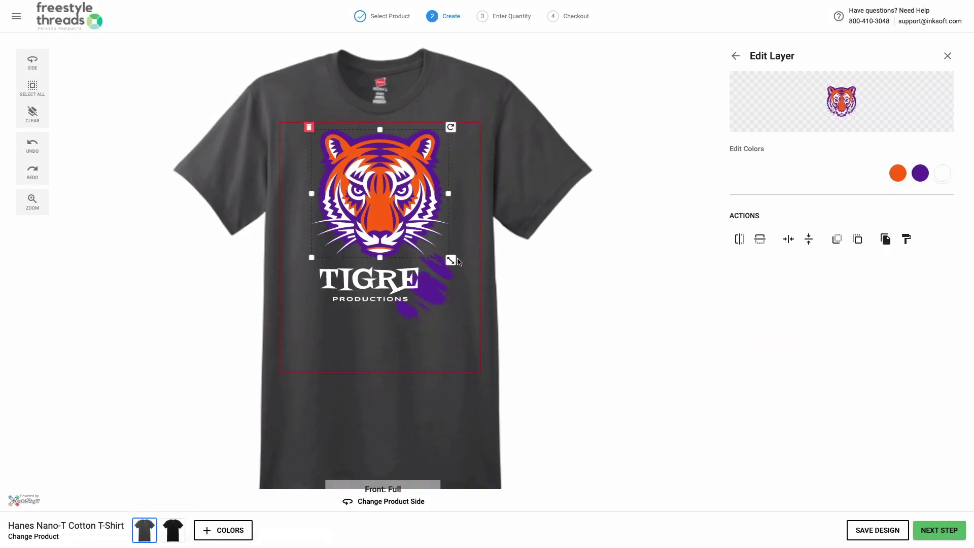
{"action": "left_click_drag", "start_coordinate": [453, 259], "coordinate": [443, 252]}
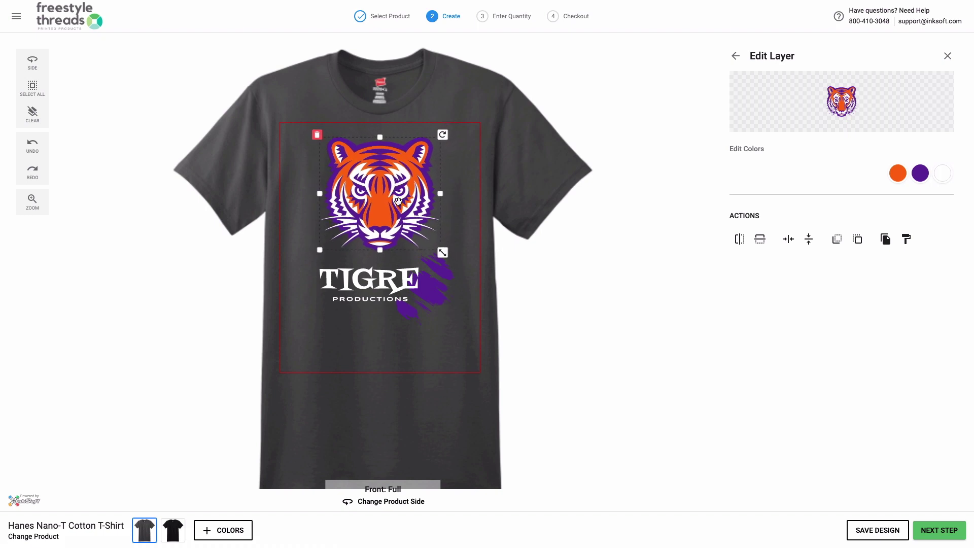
{"action": "left_click_drag", "start_coordinate": [395, 182], "coordinate": [397, 191]}
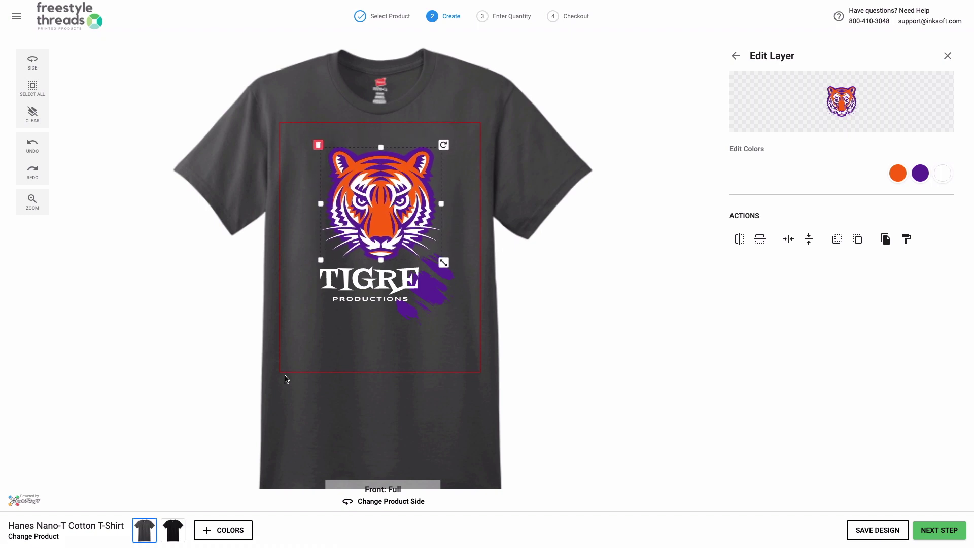
{"action": "left_click", "coordinate": [243, 405]}
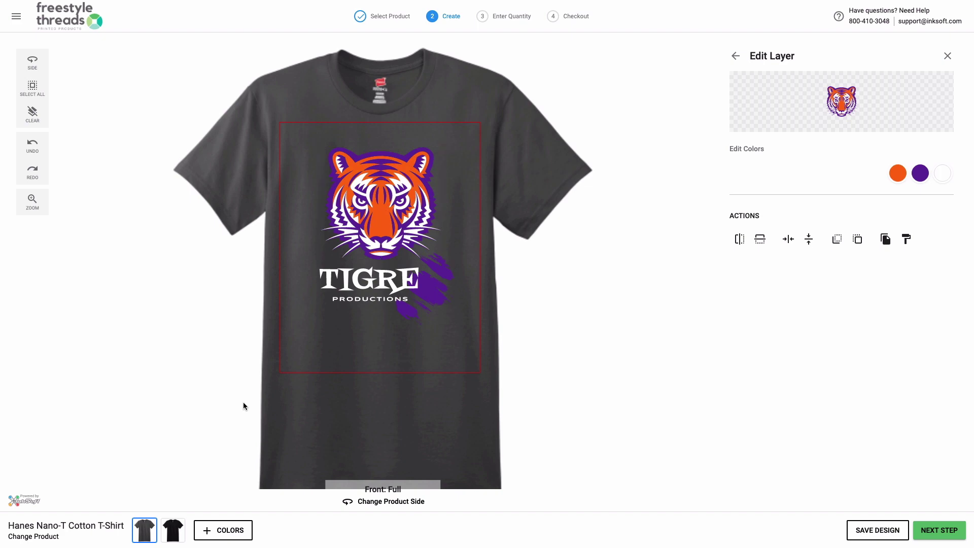
{"action": "left_click", "coordinate": [176, 530]}
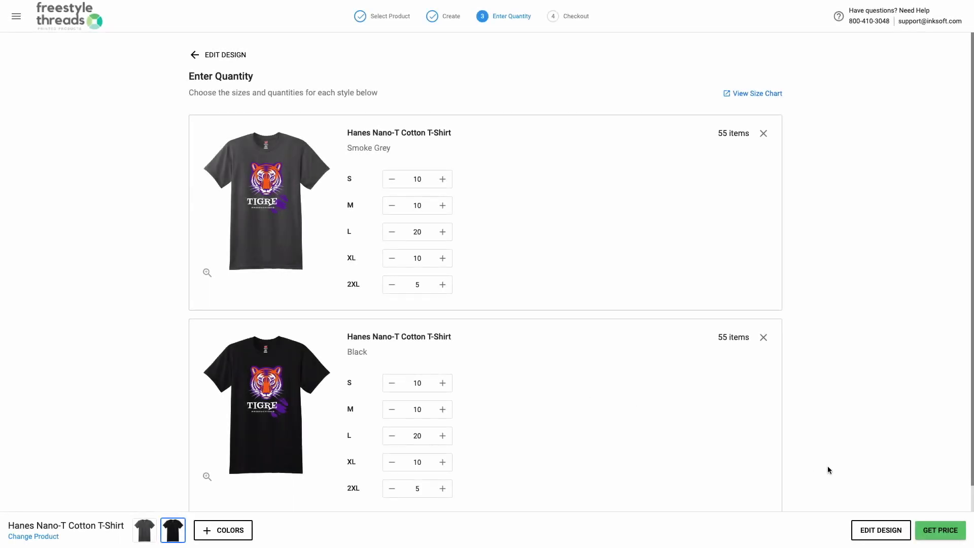
Step: Price the 110 TIGRE shirts at $934.90 and buy them, reviewing the $1,053.67 cart
{"action": "left_click", "coordinate": [922, 530]}
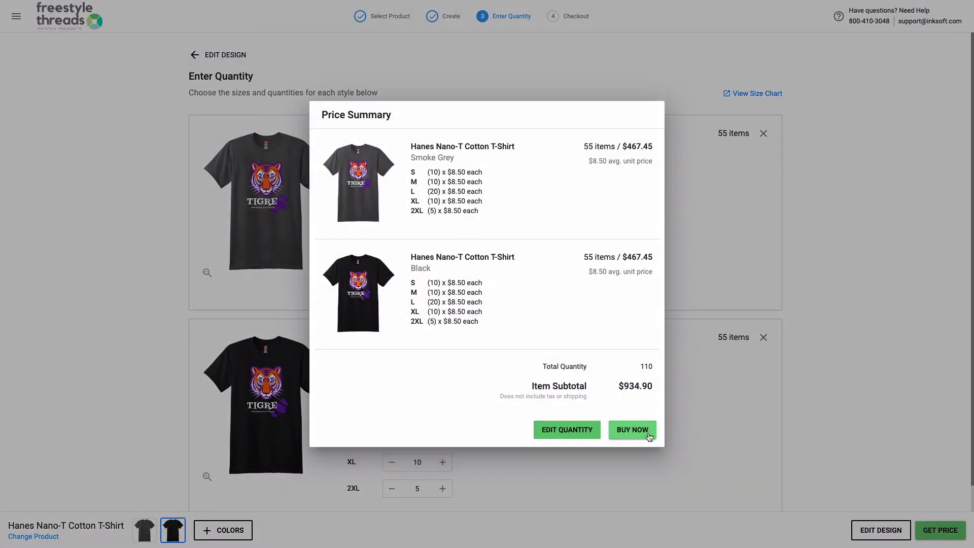
{"action": "left_click", "coordinate": [644, 430]}
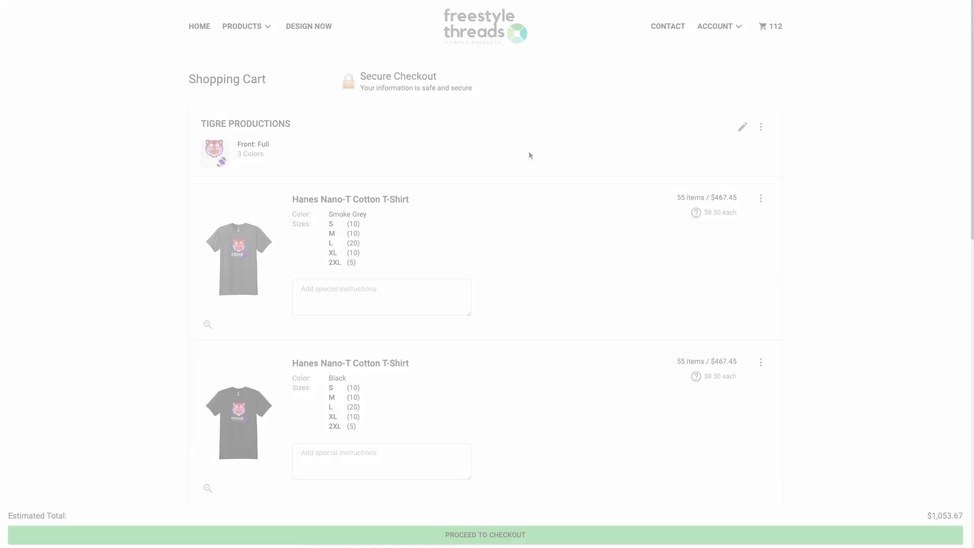
{"action": "scroll", "coordinate": [522, 203], "scroll_direction": "down", "scroll_amount": 2}
{"action": "scroll", "coordinate": [522, 206], "scroll_direction": "down", "scroll_amount": 3}
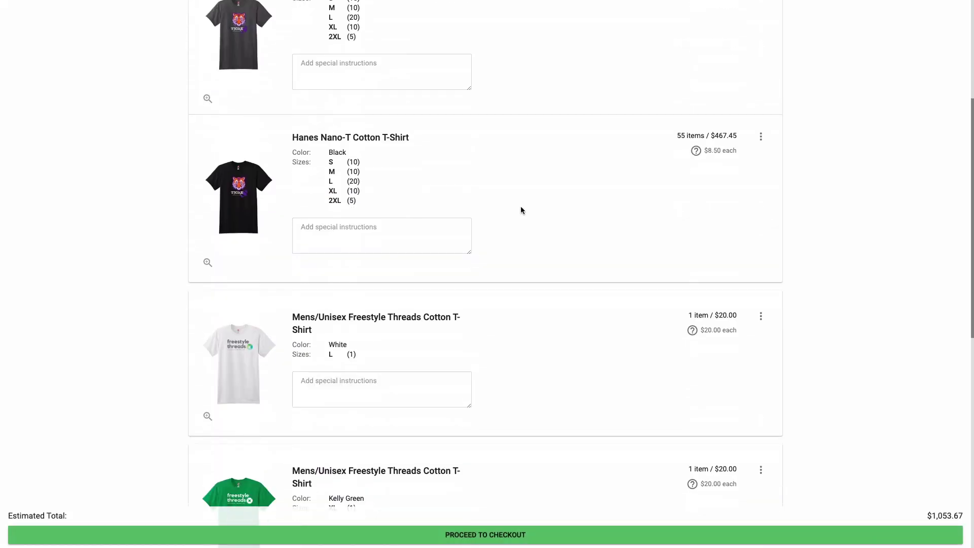
{"action": "scroll", "coordinate": [520, 205], "scroll_direction": "down", "scroll_amount": 2}
{"action": "scroll", "coordinate": [520, 210], "scroll_direction": "down", "scroll_amount": 1}
{"action": "scroll", "coordinate": [521, 211], "scroll_direction": "down", "scroll_amount": 4}
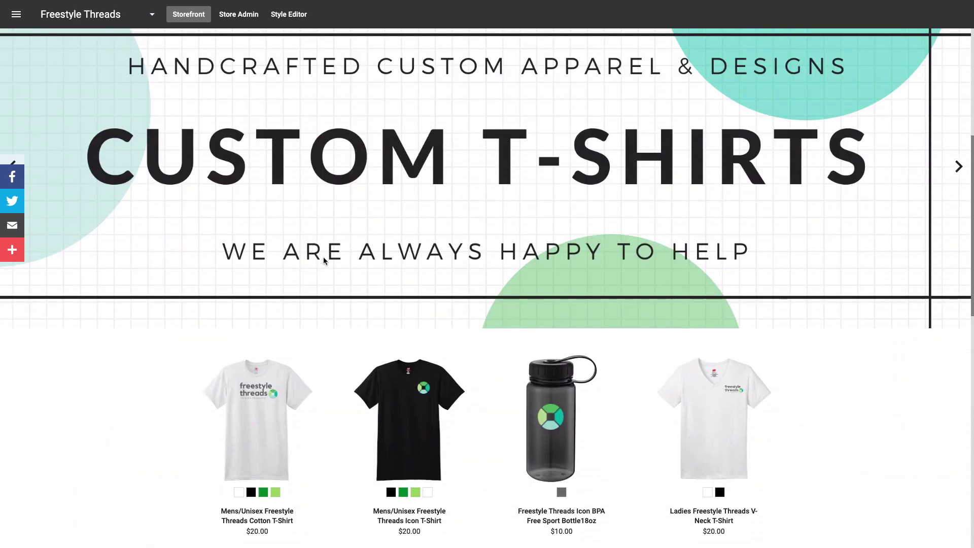
{"action": "scroll", "coordinate": [322, 257], "scroll_direction": "down", "scroll_amount": 2}
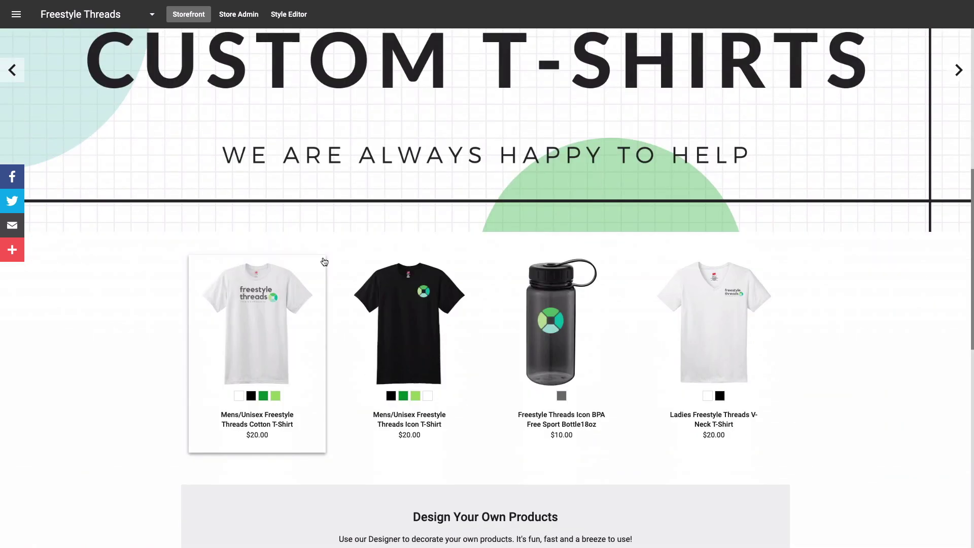
Step: Add one white size-L Mens/Unisex Cotton T-Shirt to the cart and view the $21.84 cart
{"action": "left_click", "coordinate": [279, 296]}
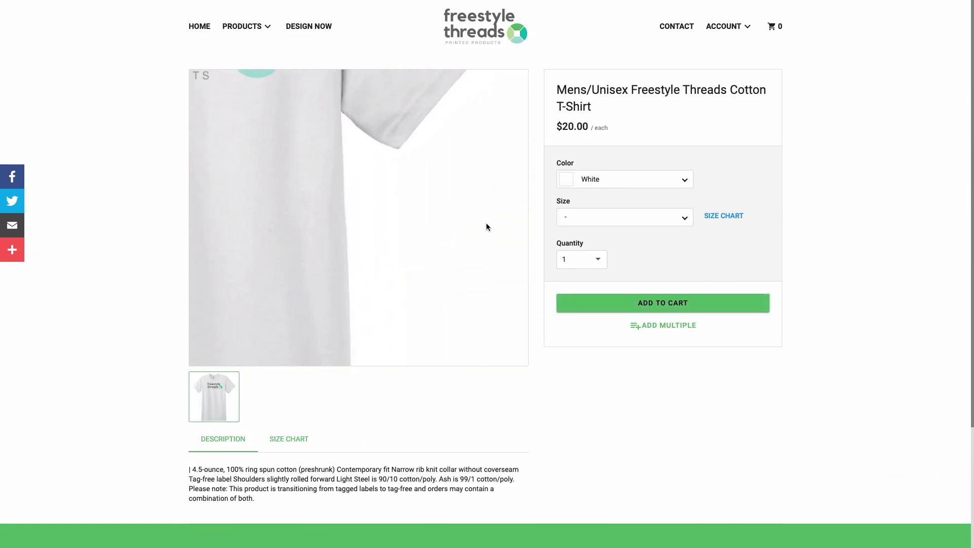
{"action": "left_click", "coordinate": [568, 220]}
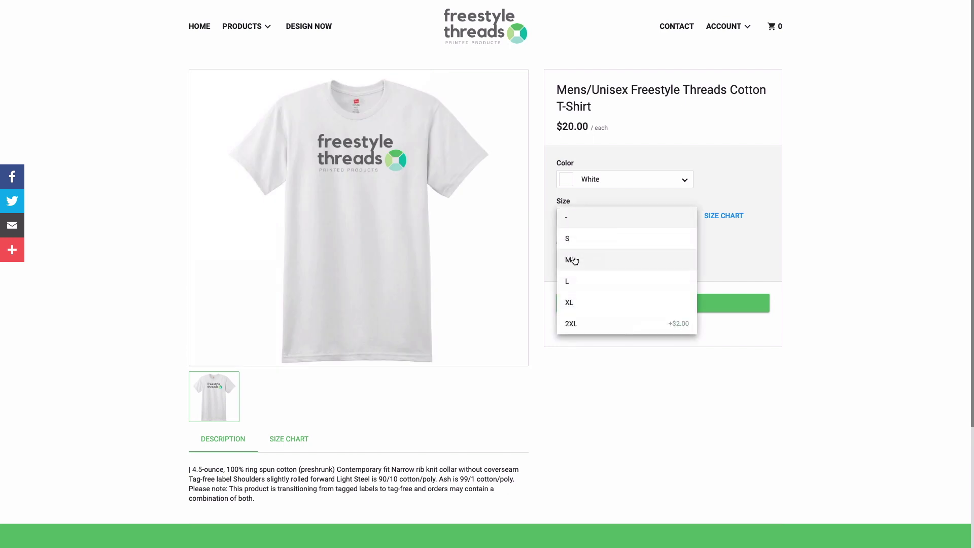
{"action": "left_click", "coordinate": [575, 282]}
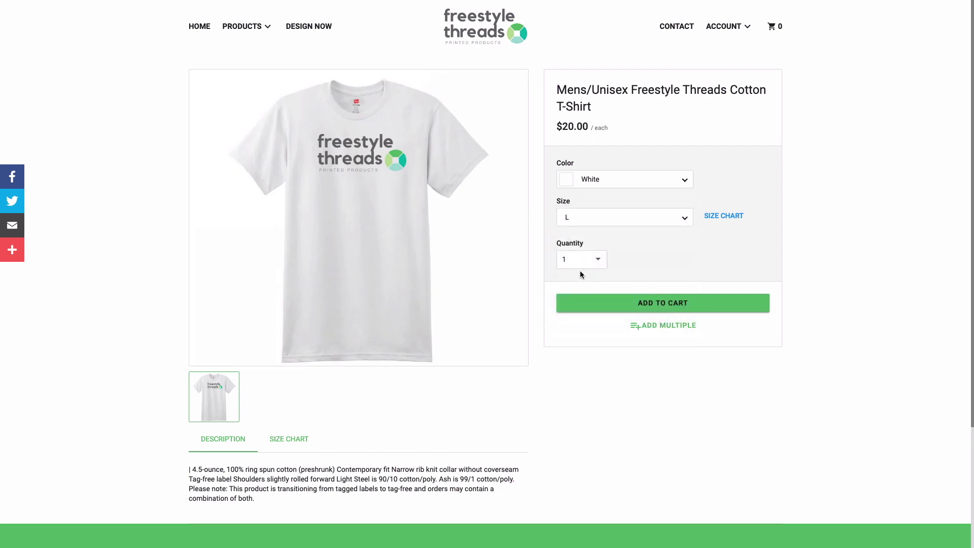
{"action": "left_click", "coordinate": [623, 303]}
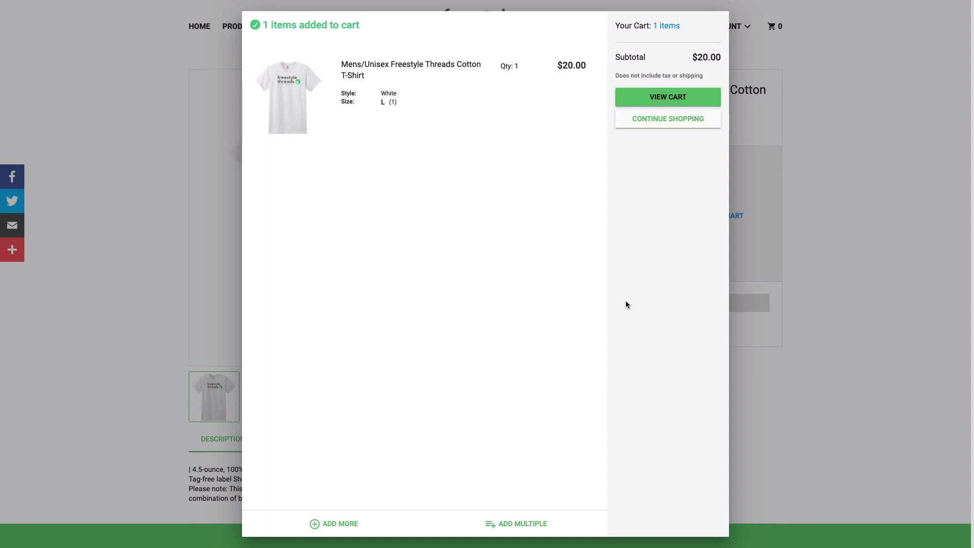
{"action": "left_click", "coordinate": [649, 102]}
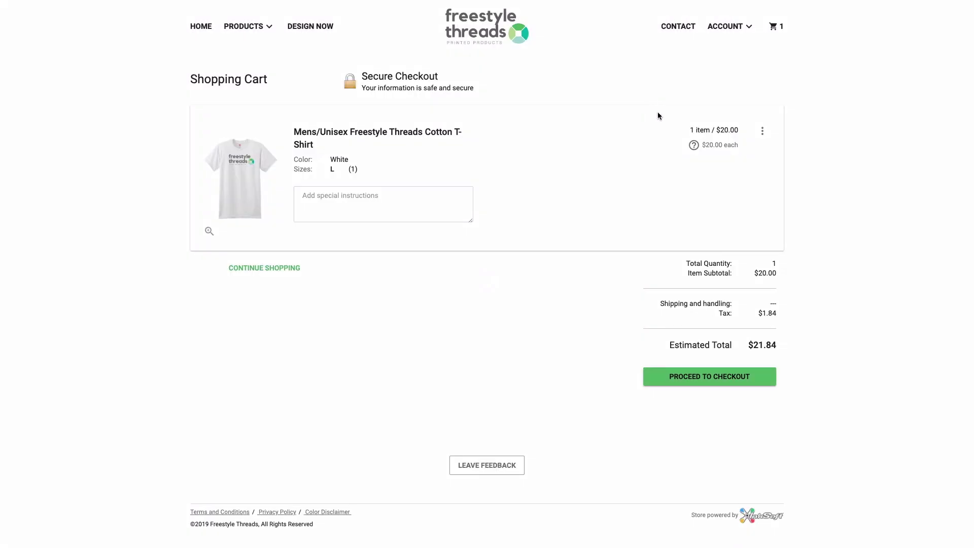